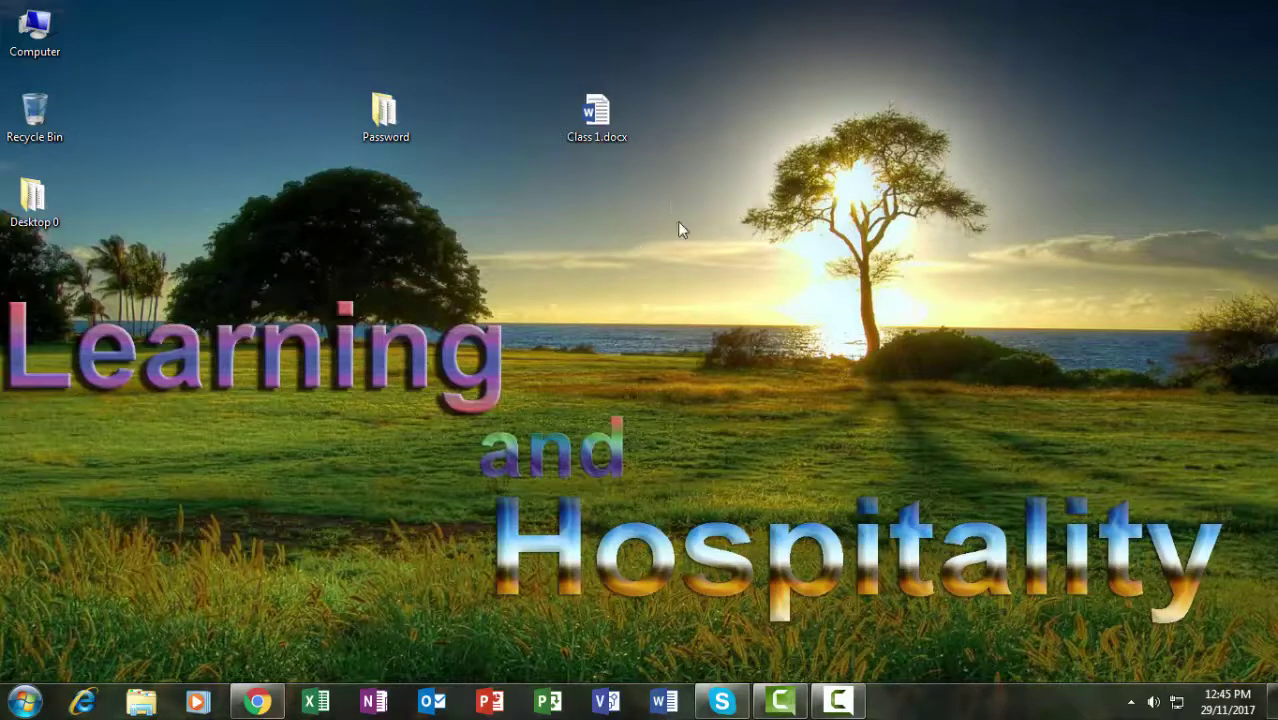
Launch Word 2007 and open skills_development_white_paper_2009.docx from the Desktop's Password folder.
left_click(24, 706)
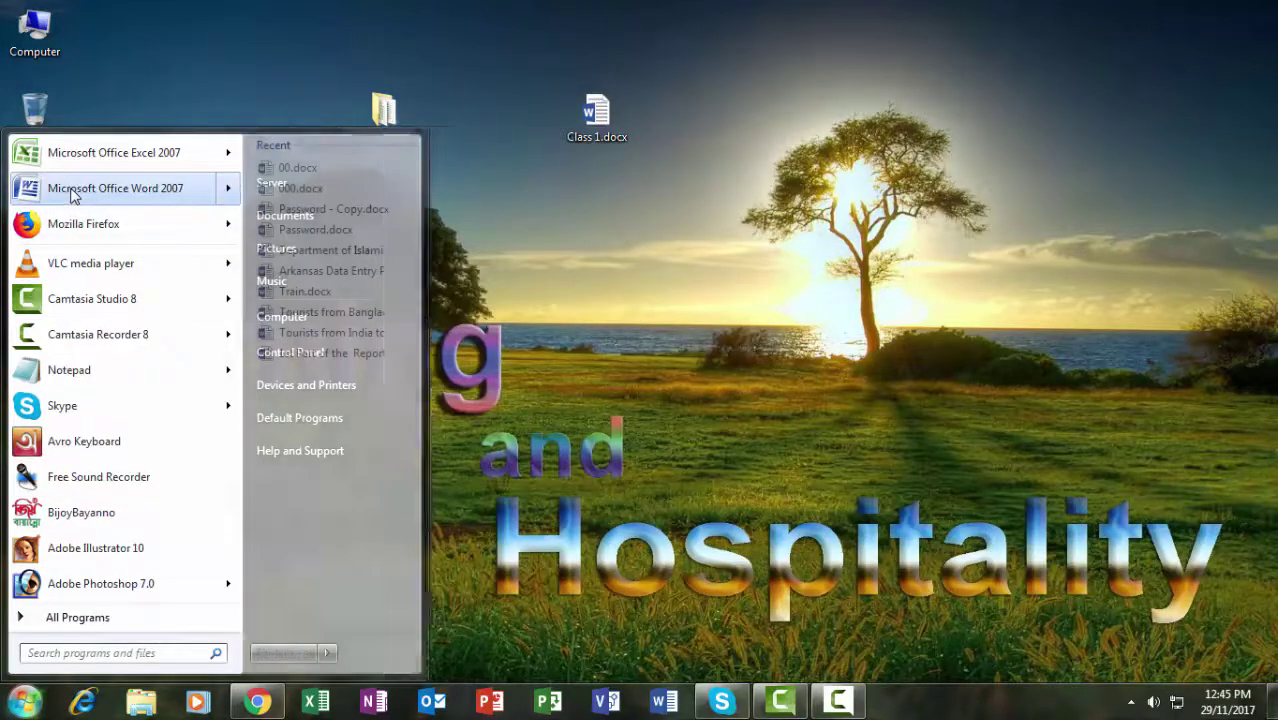
left_click(72, 192)
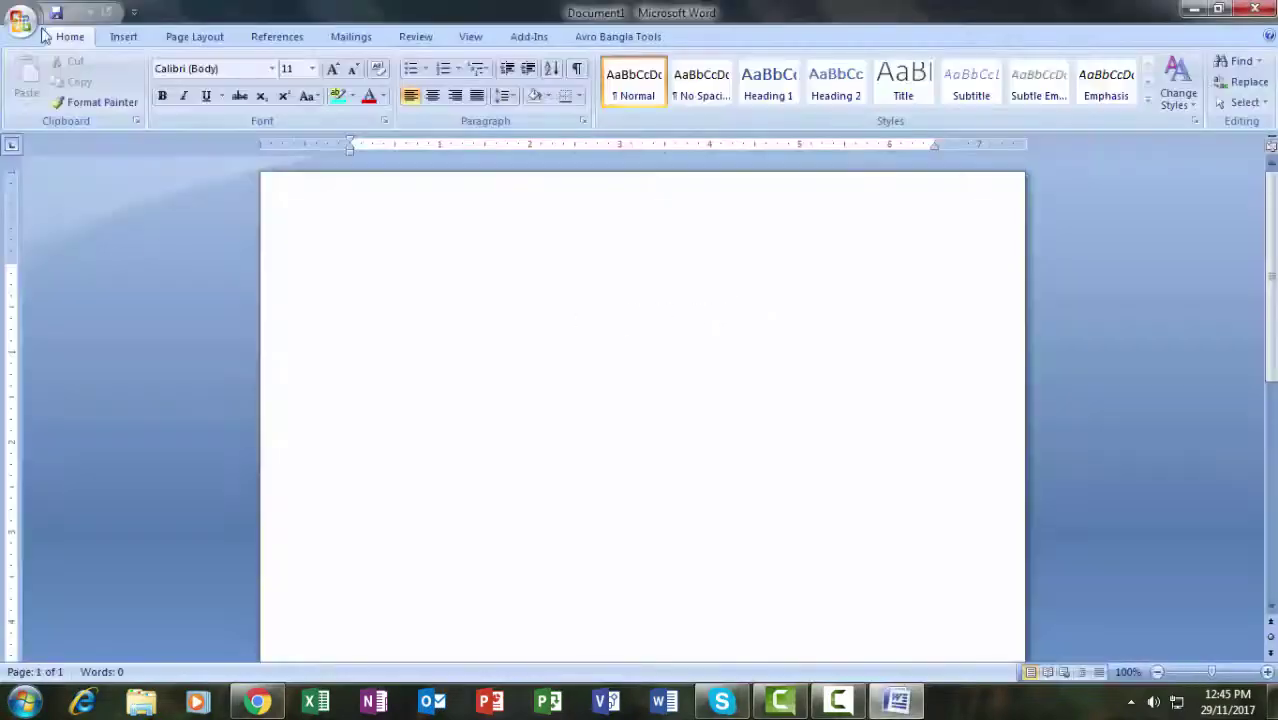
left_click(20, 20)
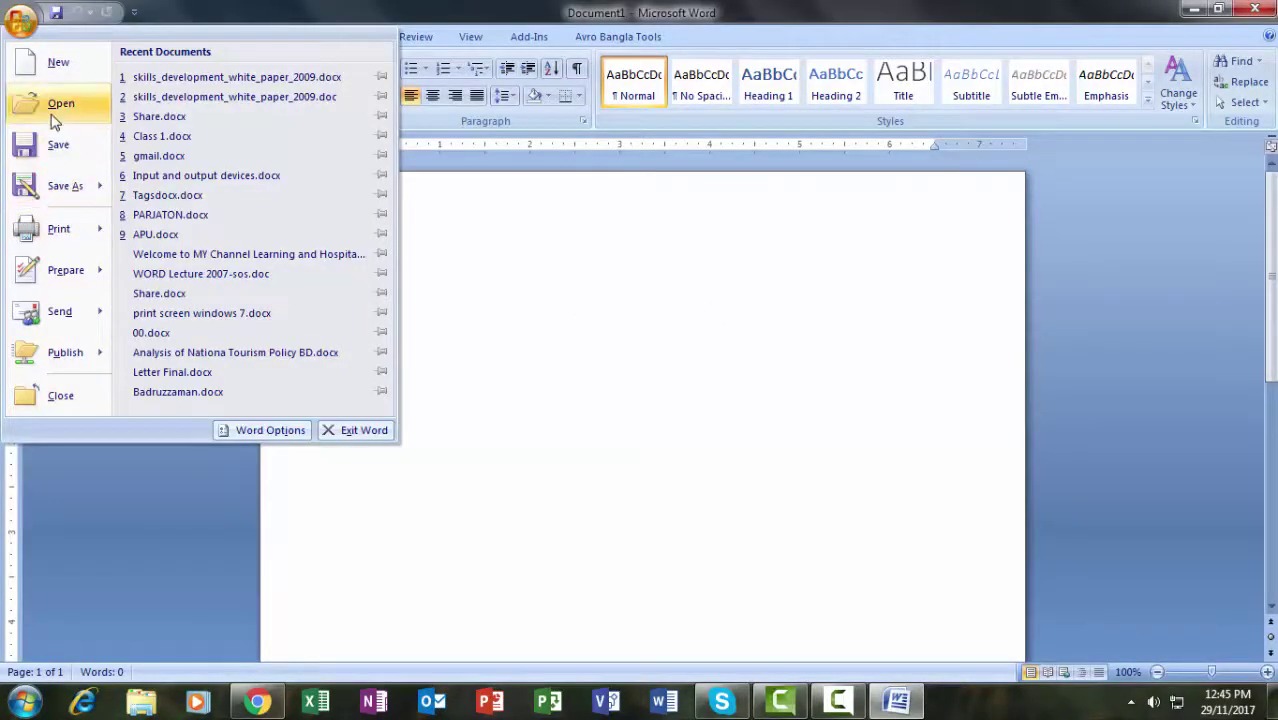
left_click(54, 112)
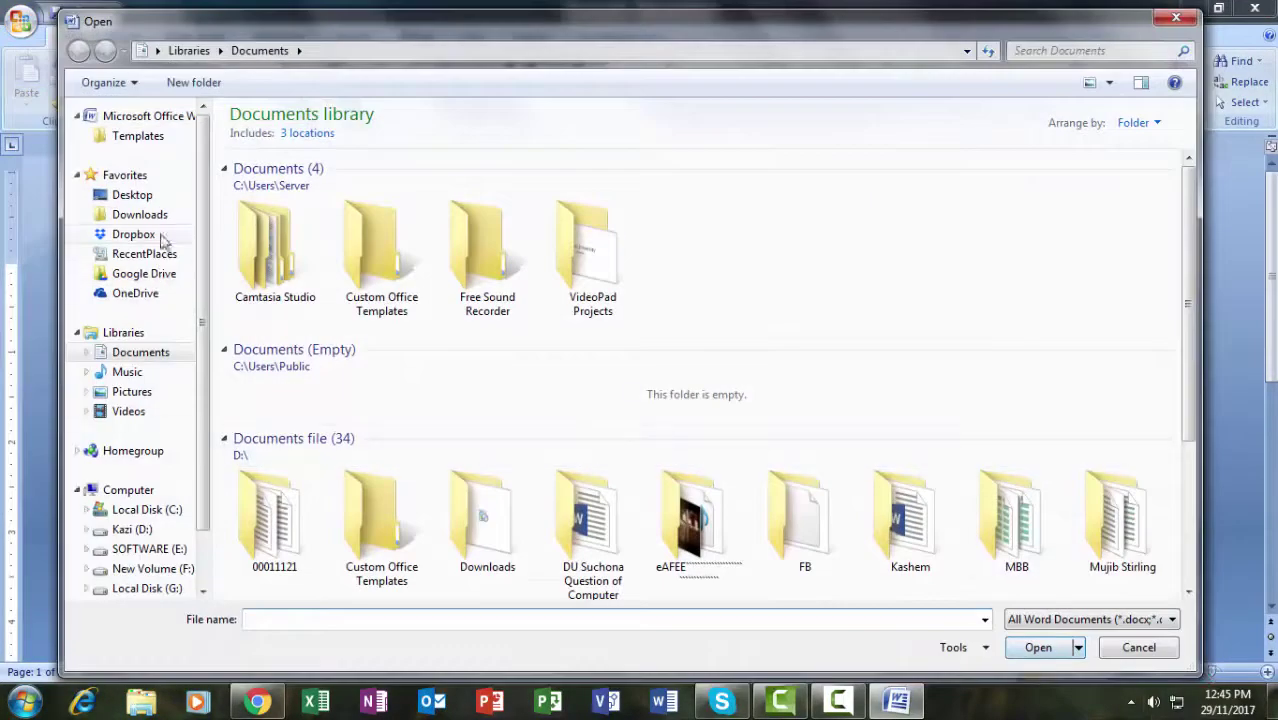
left_click(140, 196)
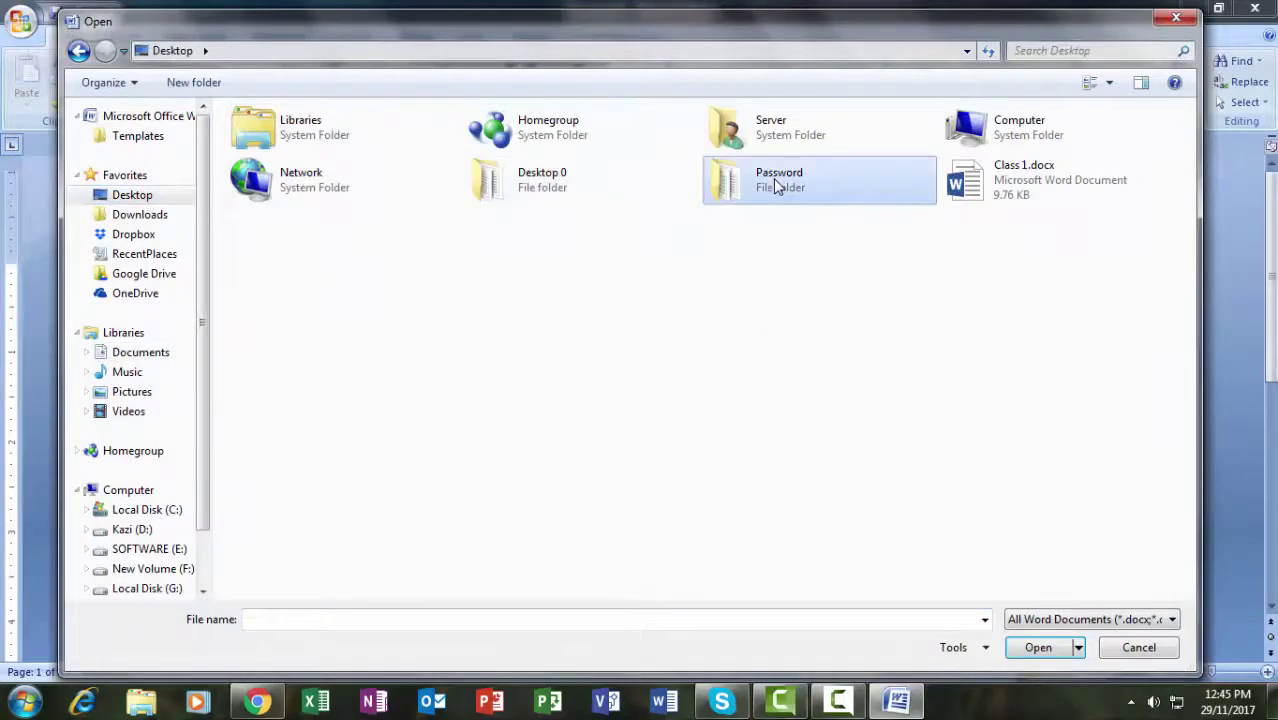
double_click(778, 186)
double_click(447, 140)
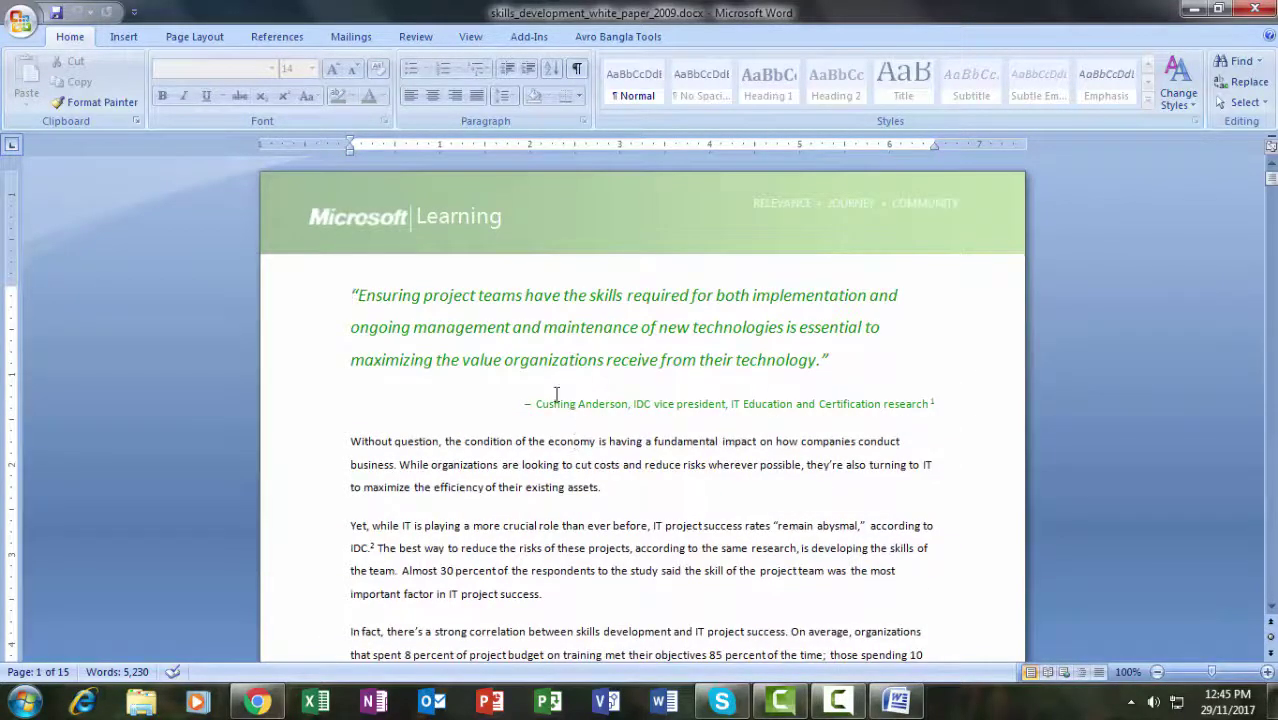
Save the document via Save As, setting and confirming a password to open in General Options.
left_click(22, 22)
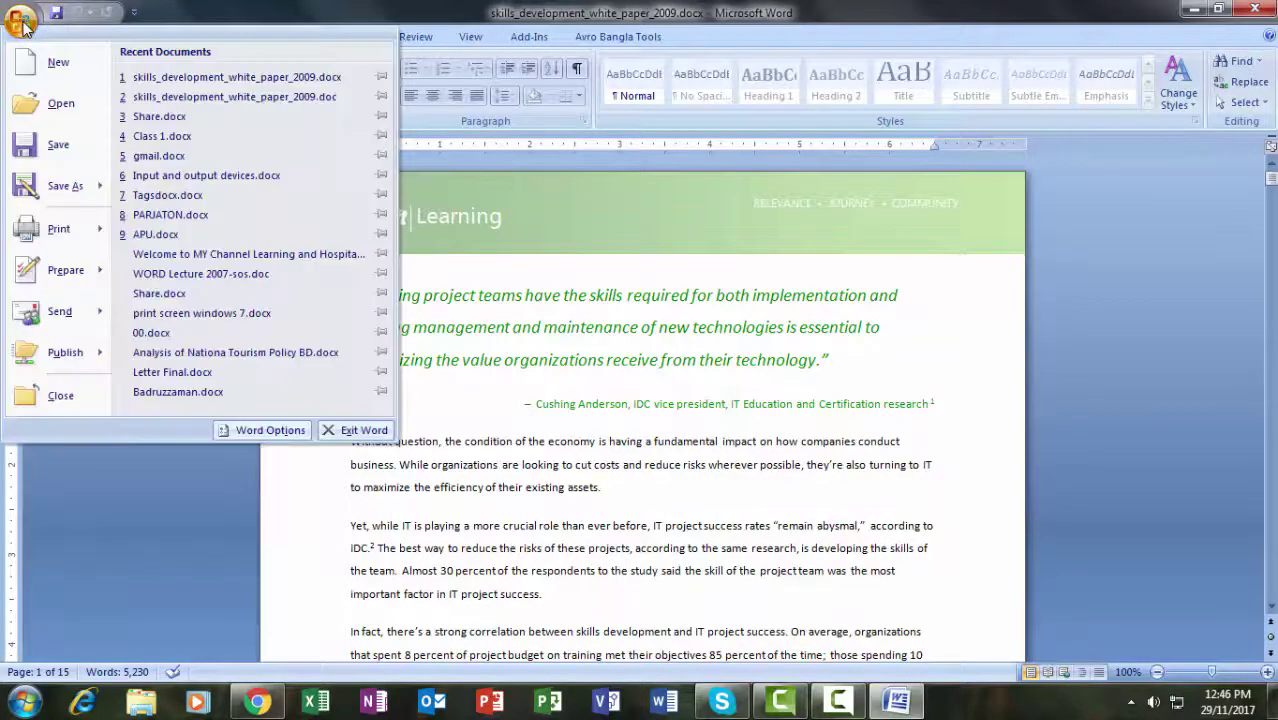
left_click(52, 188)
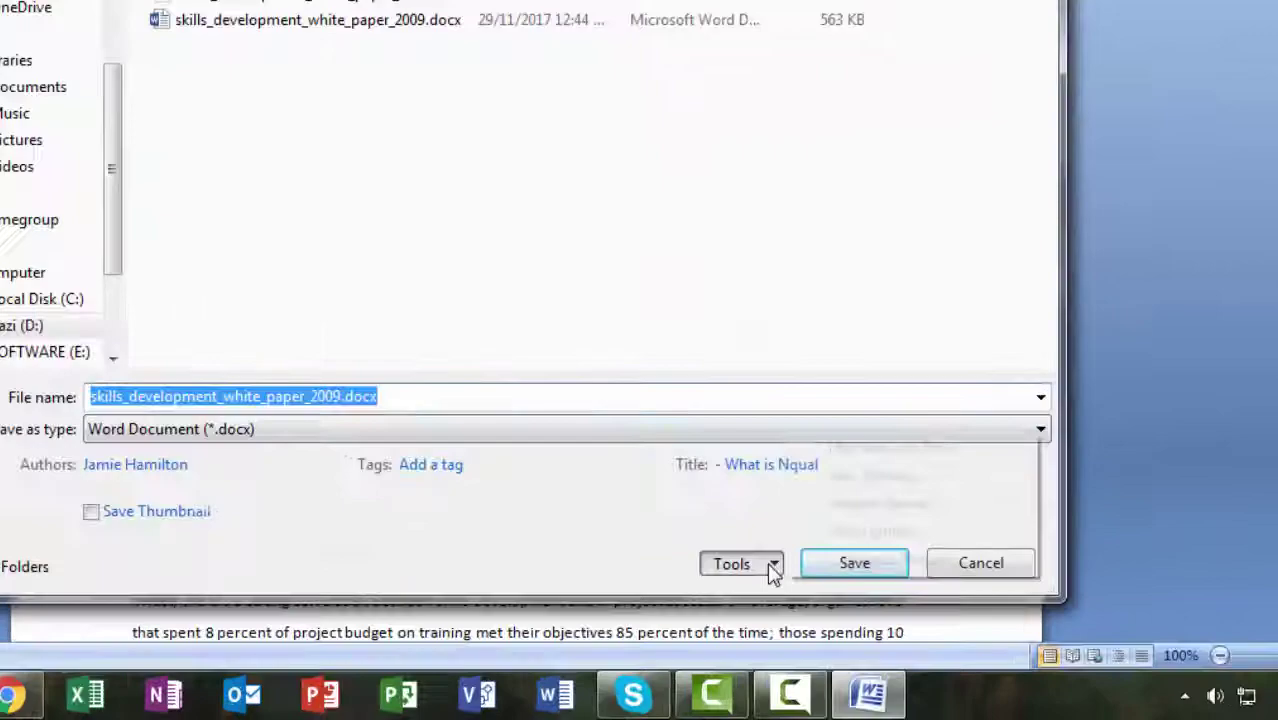
left_click(826, 603)
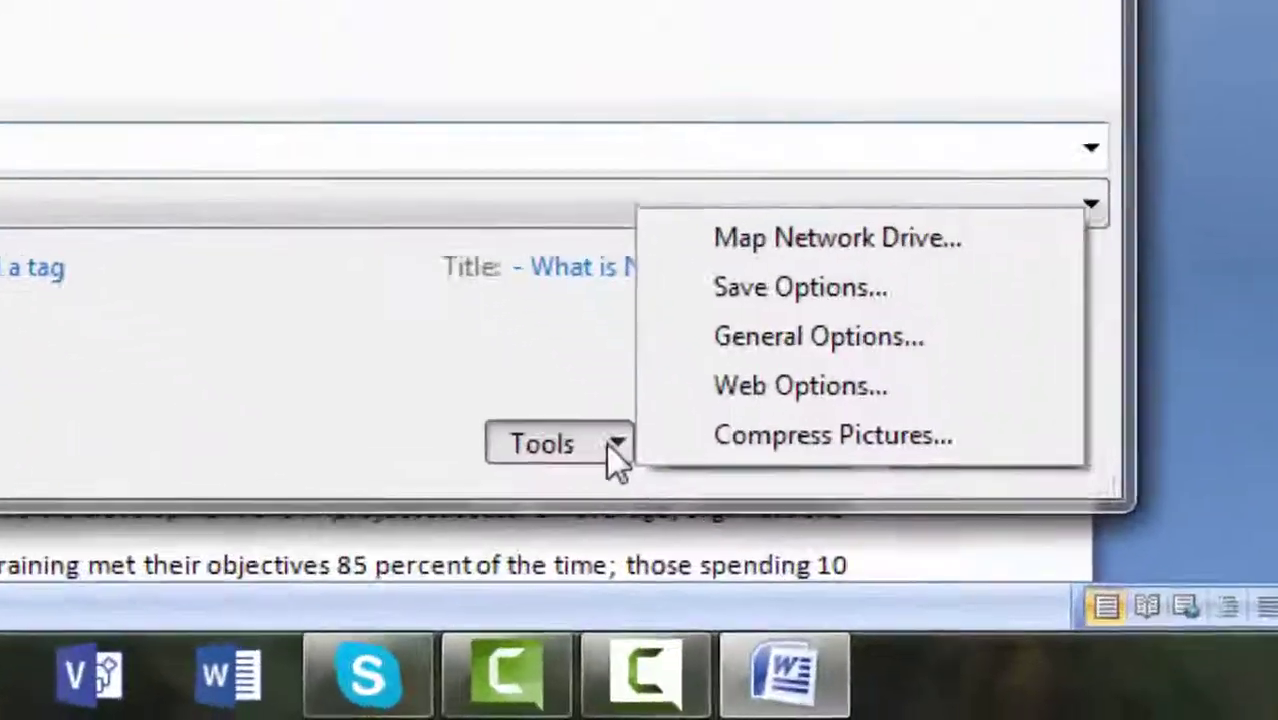
left_click(797, 262)
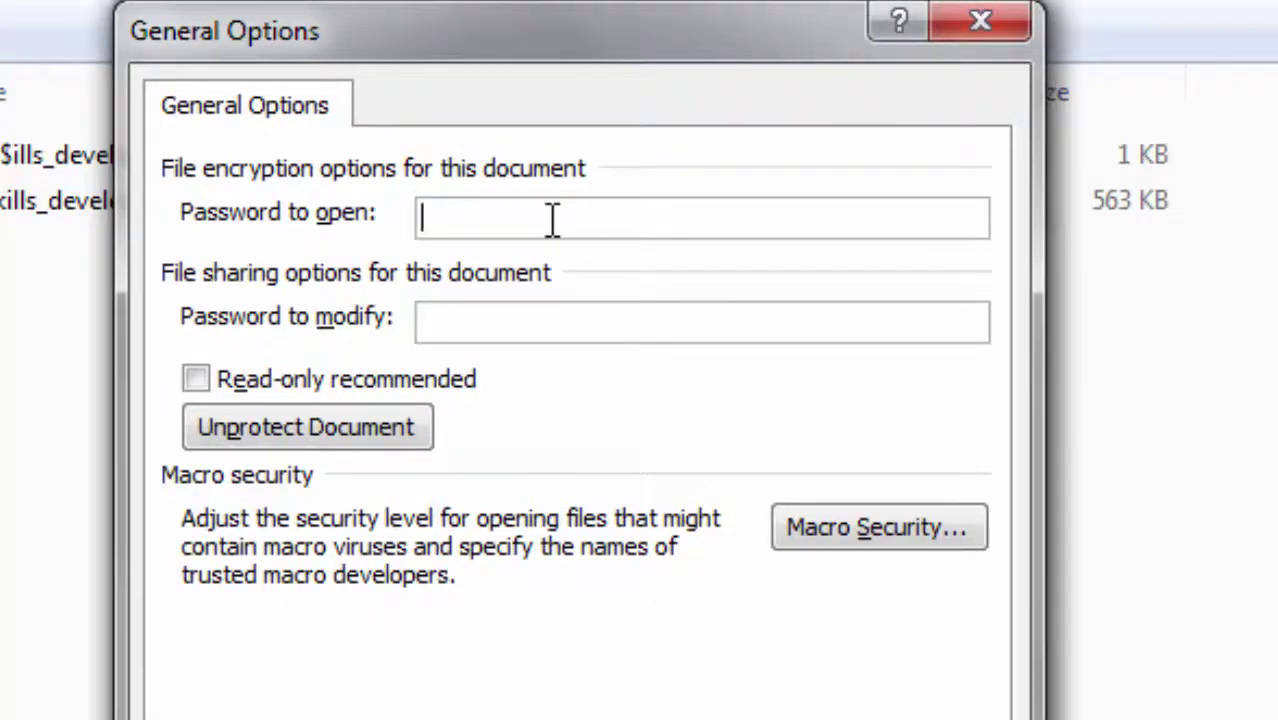
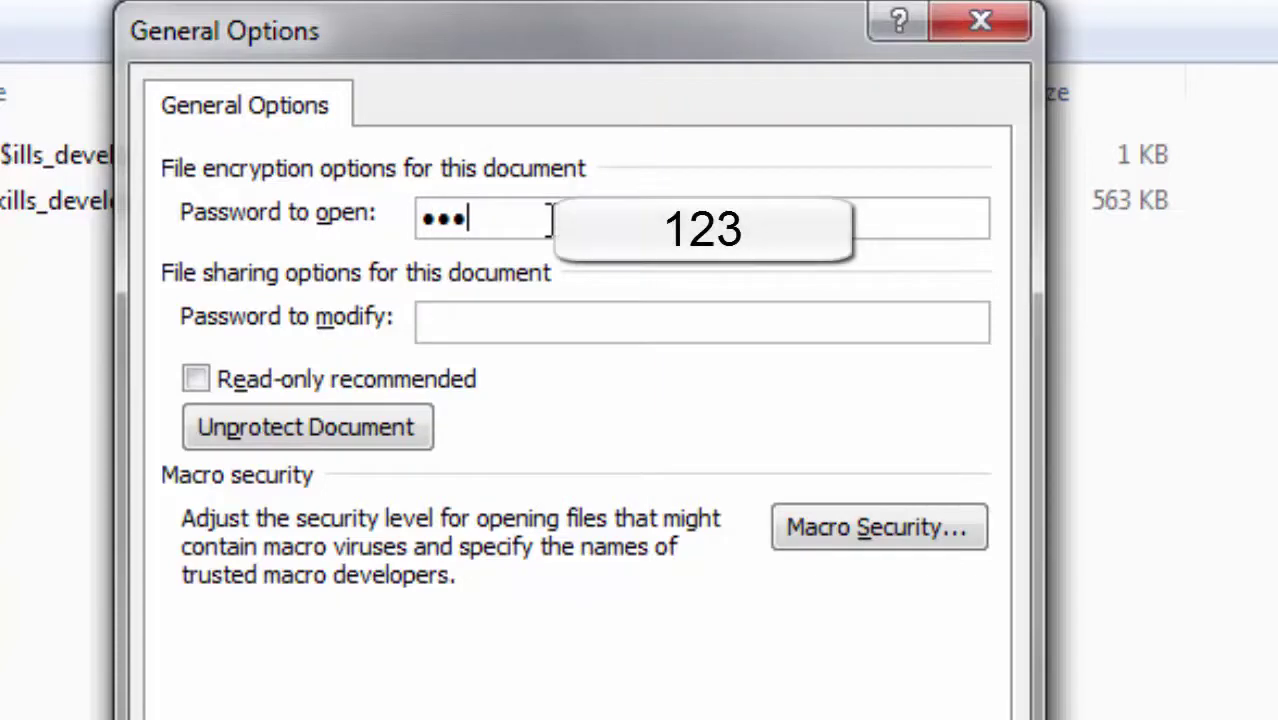
key("Return")
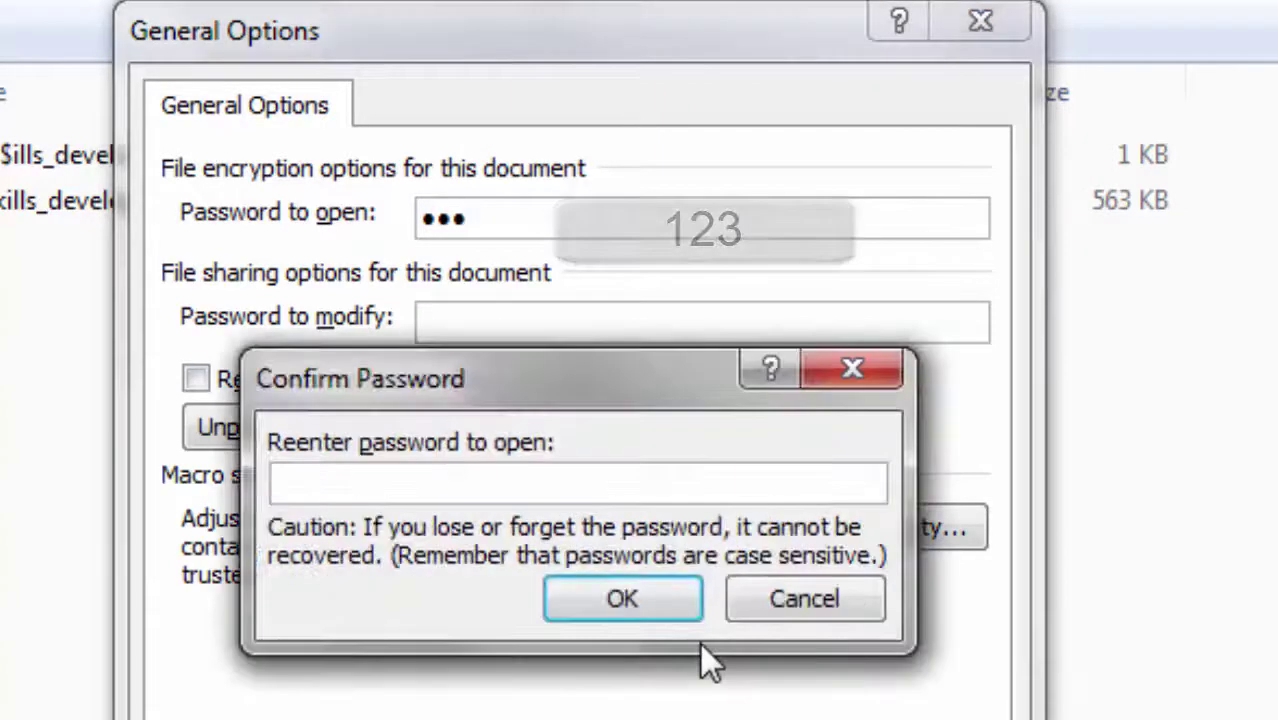
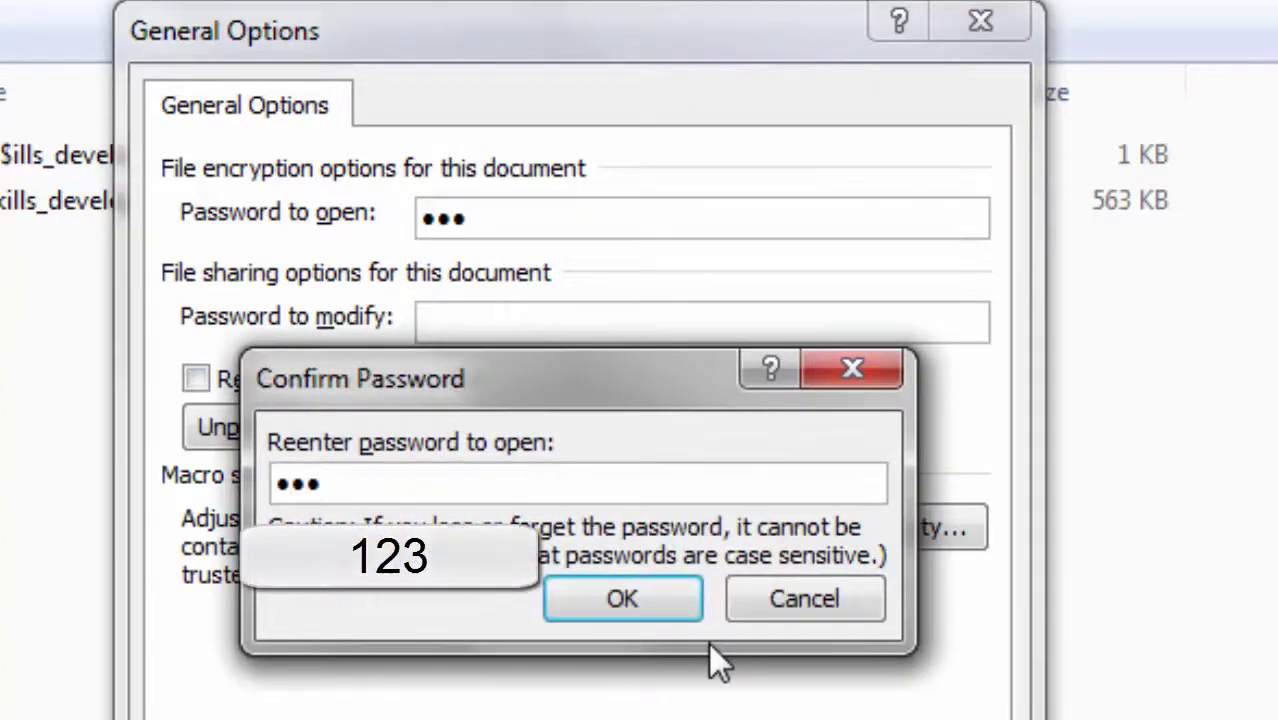
left_click(608, 605)
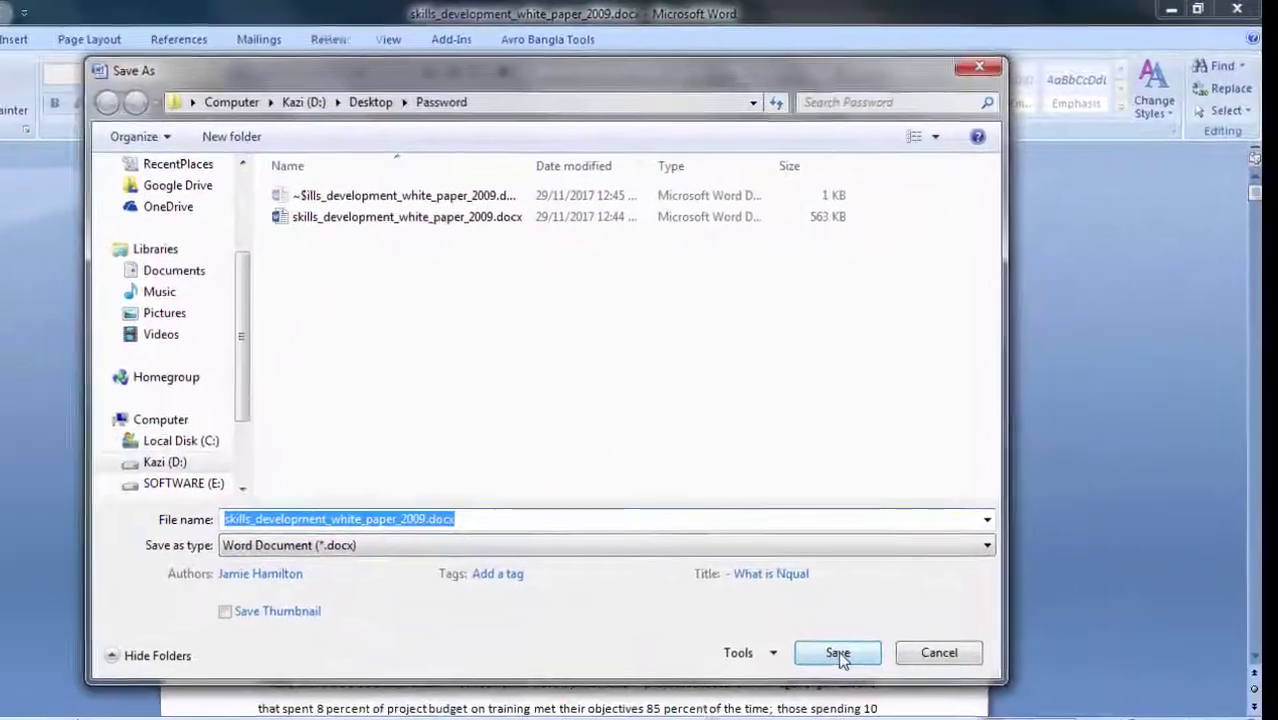
left_click(885, 600)
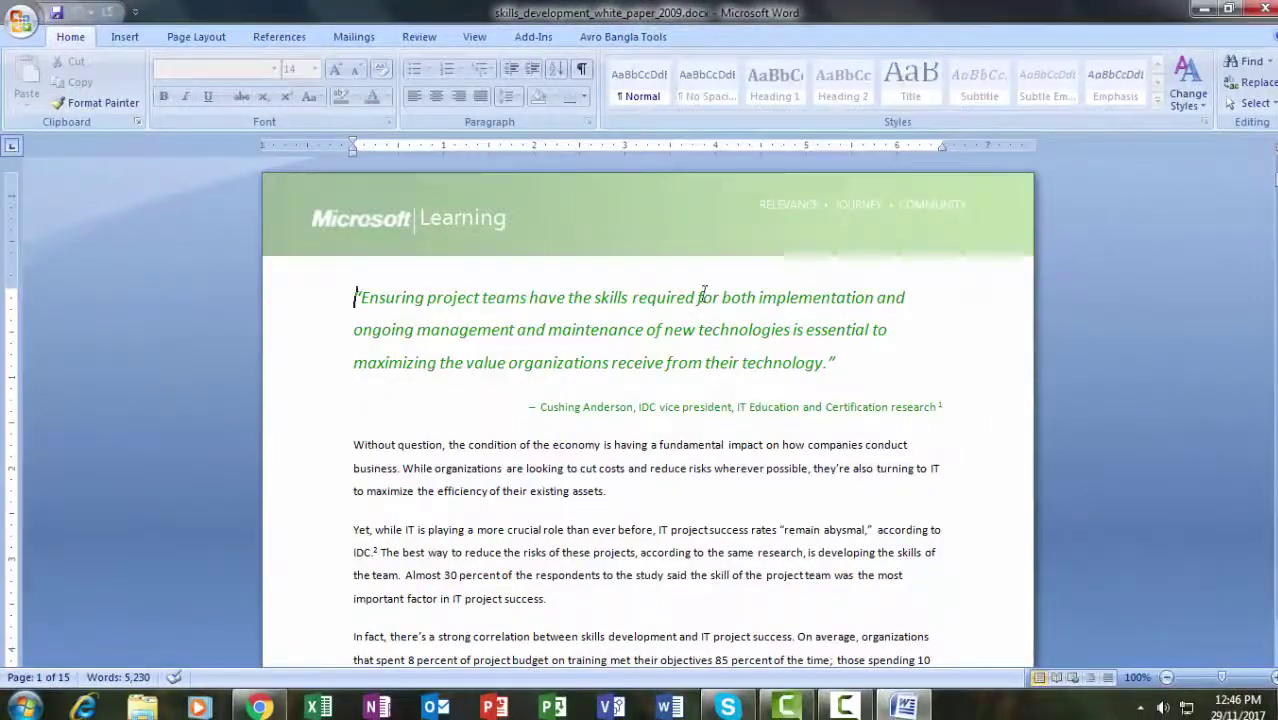
Close the document and reopen skills_development_white_paper_2009.docx from the recent documents list.
left_click(17, 22)
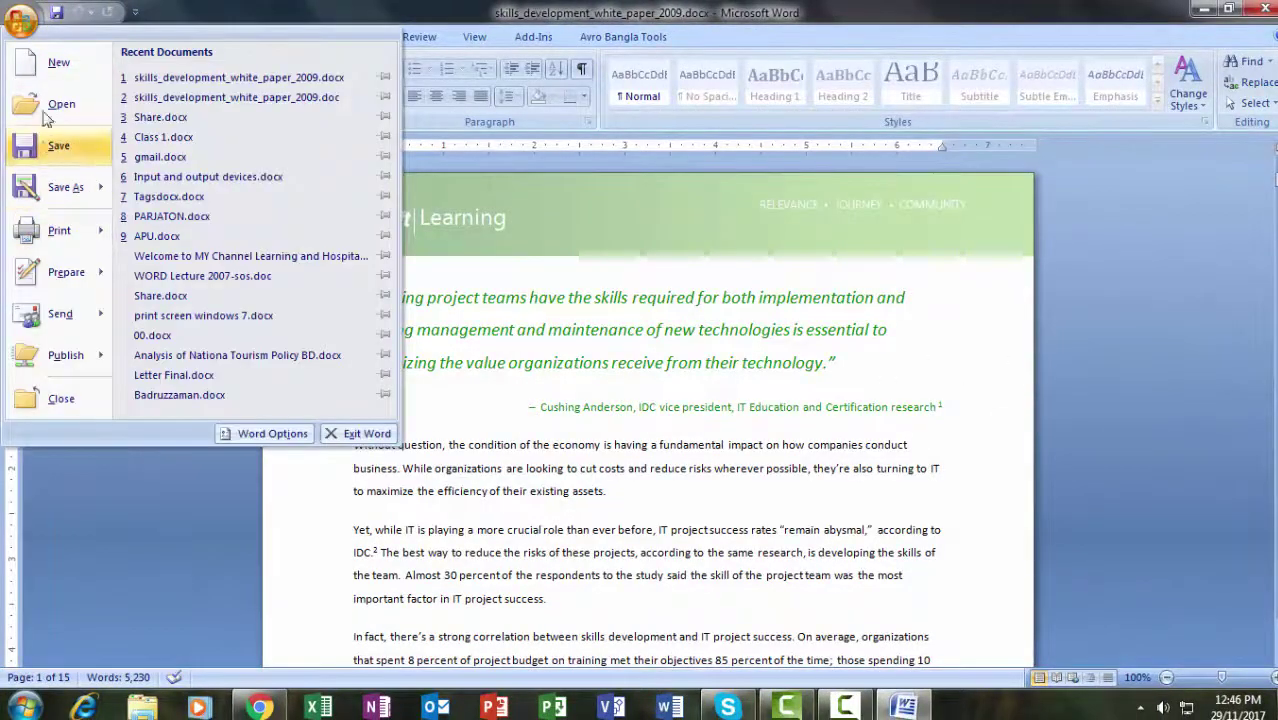
left_click(60, 398)
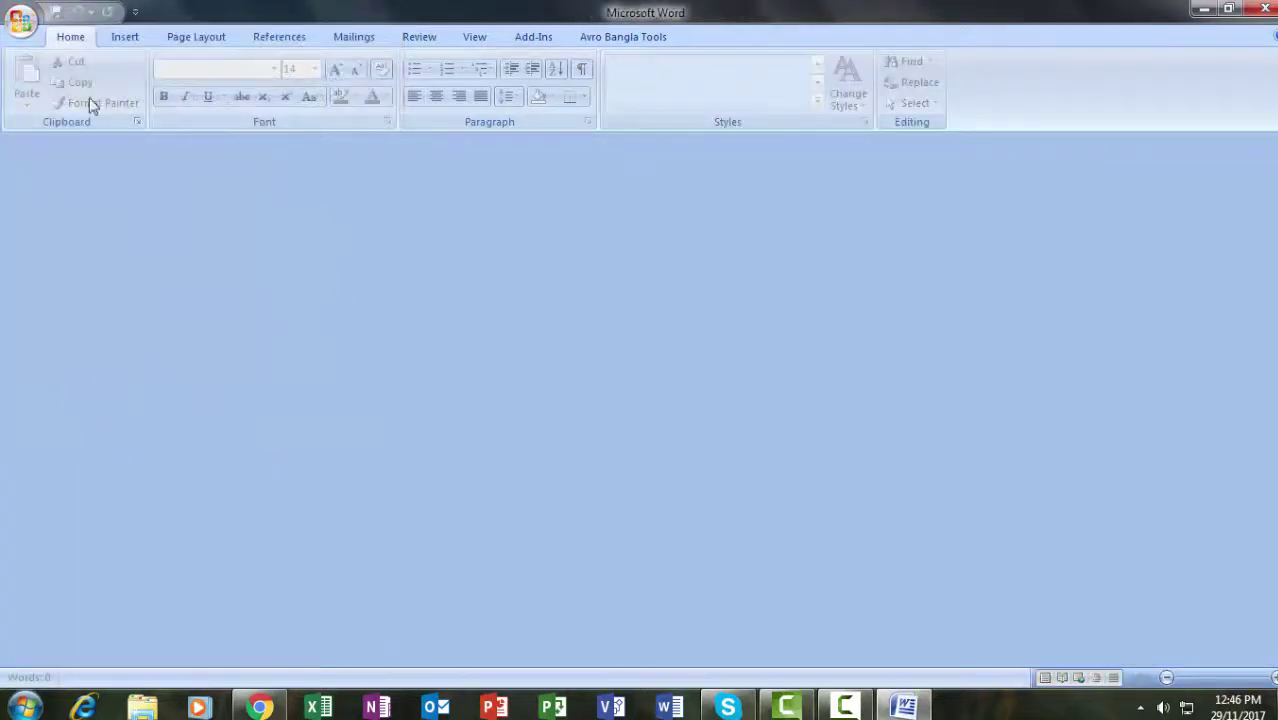
left_click(22, 22)
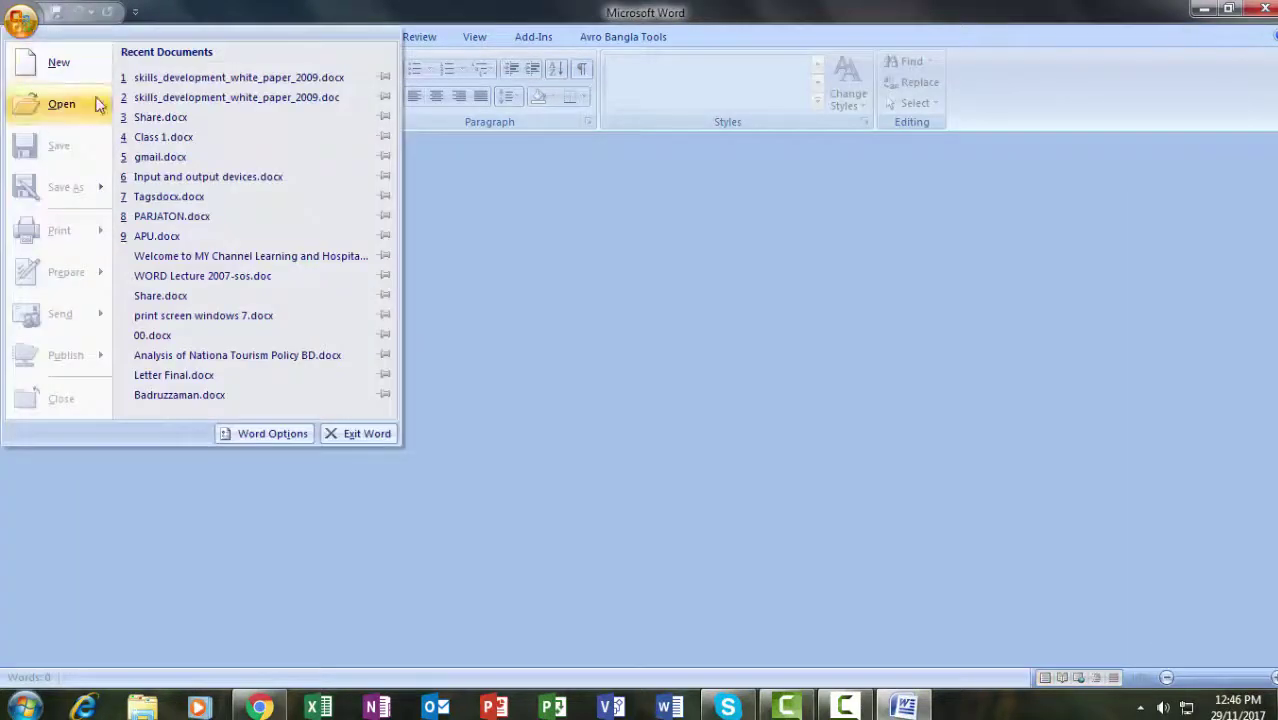
left_click(253, 78)
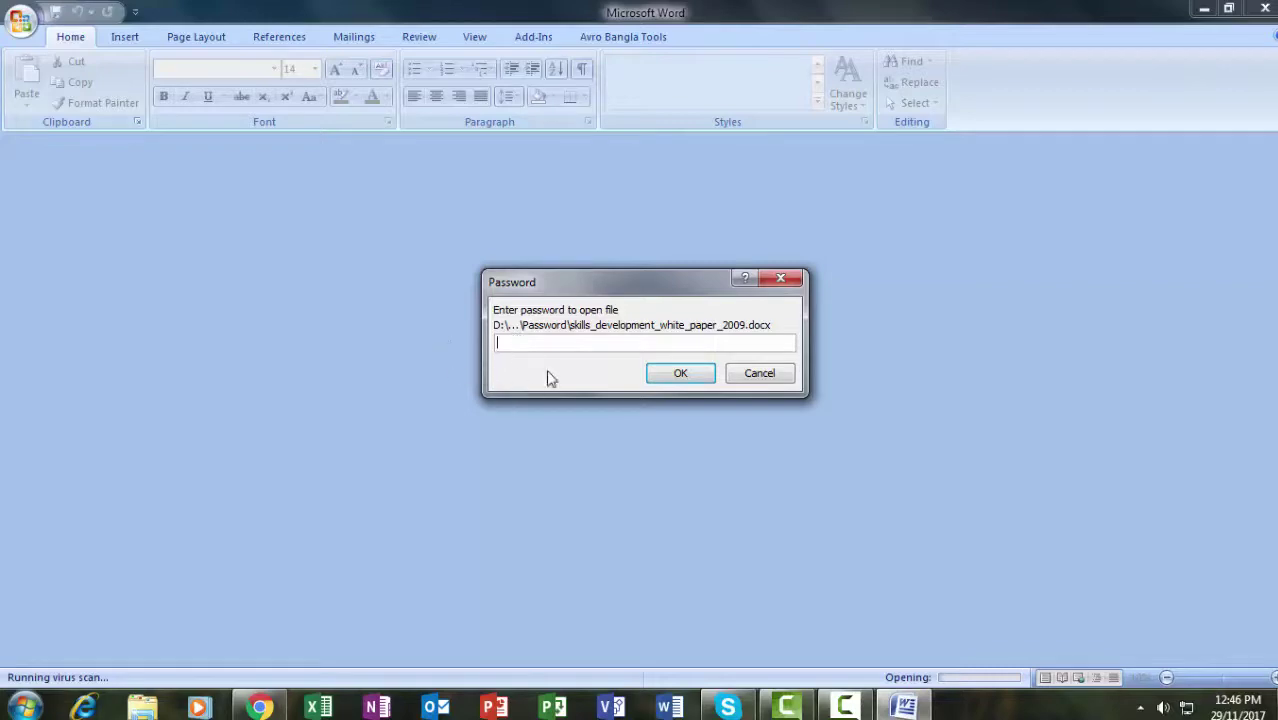
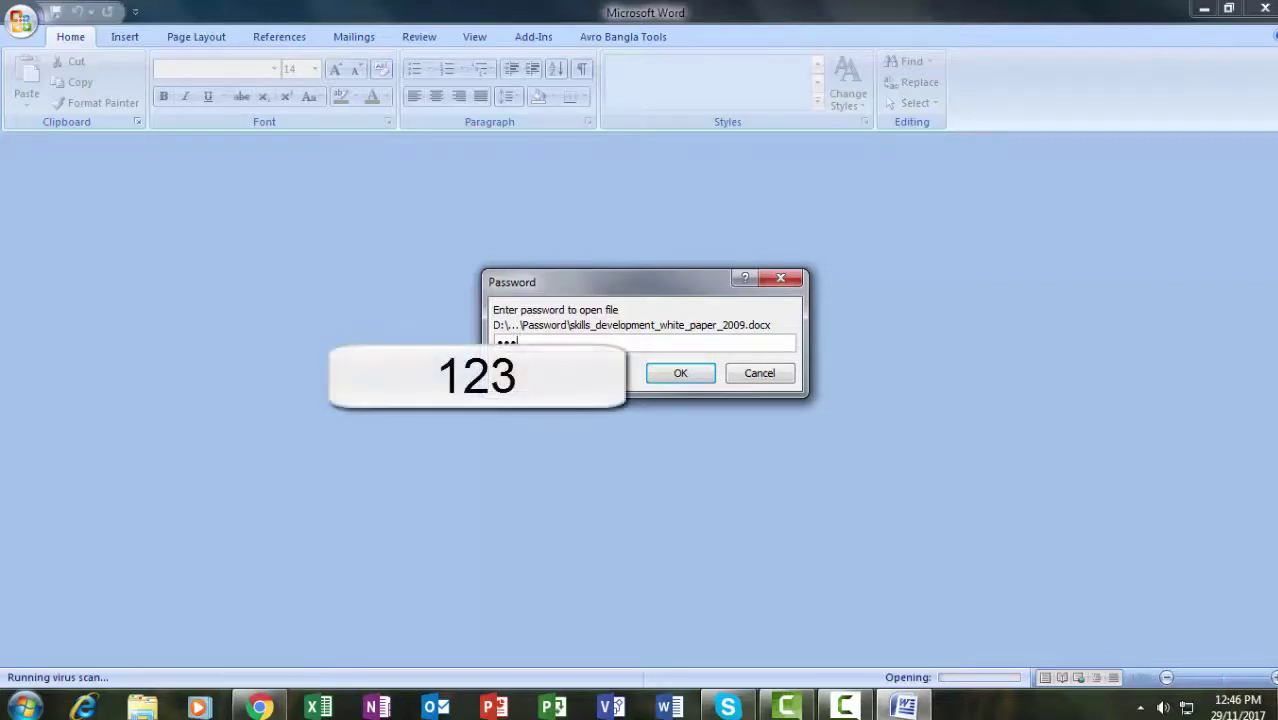
Enter the document's password to open it and scroll through the white paper.
key("Return")
scroll(580, 290, "down", 2)
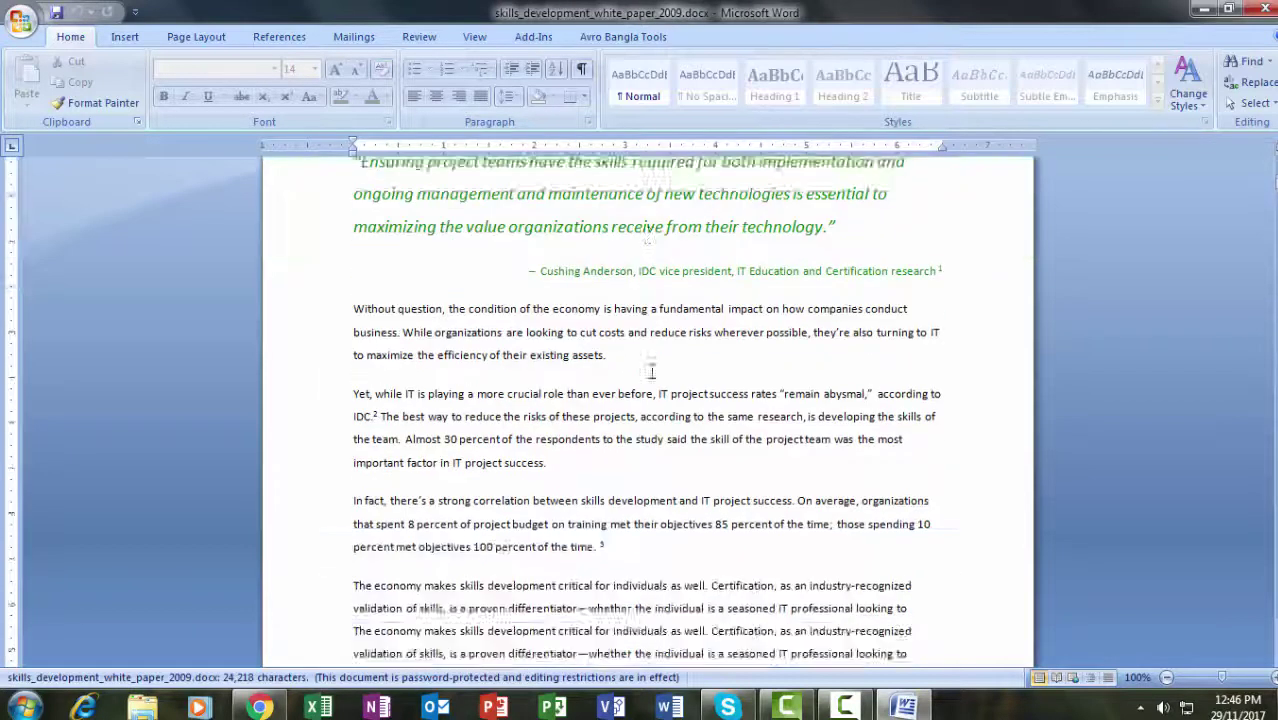
scroll(650, 367, "down", 6)
scroll(727, 433, "up", 4)
scroll(727, 425, "up", 3)
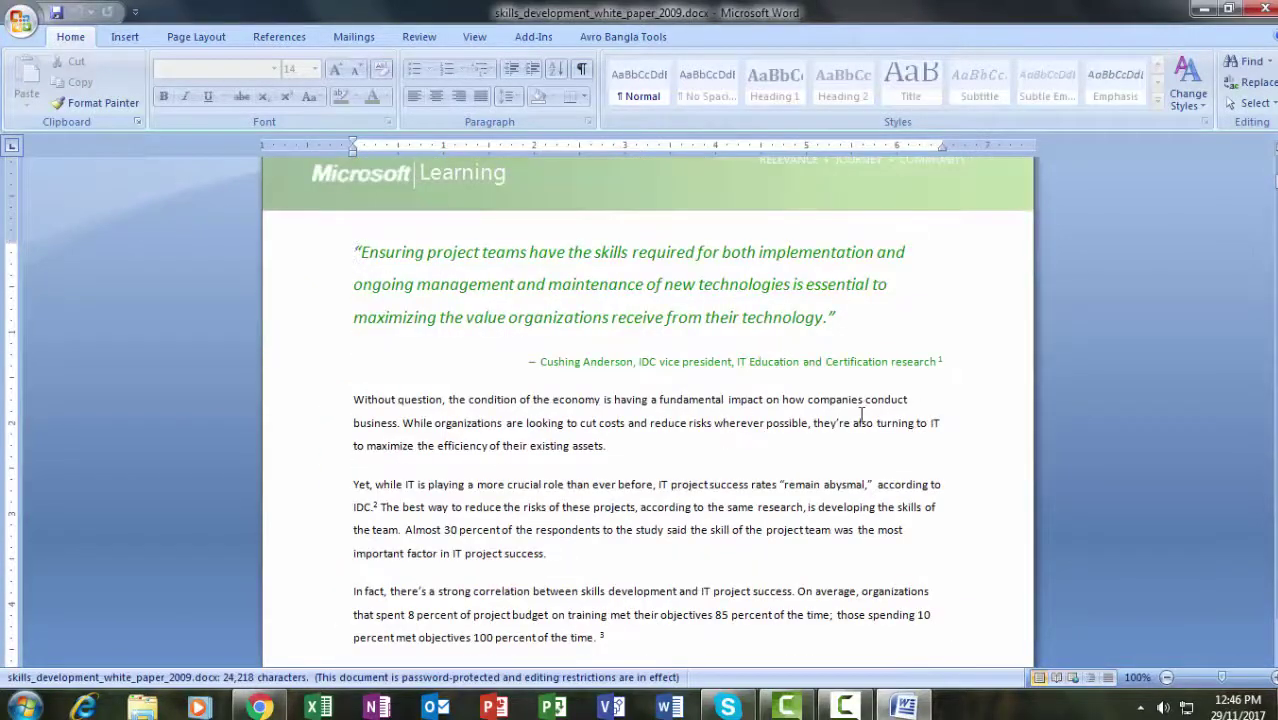
Clear the password to open in General Options and save the white paper again.
left_click(24, 24)
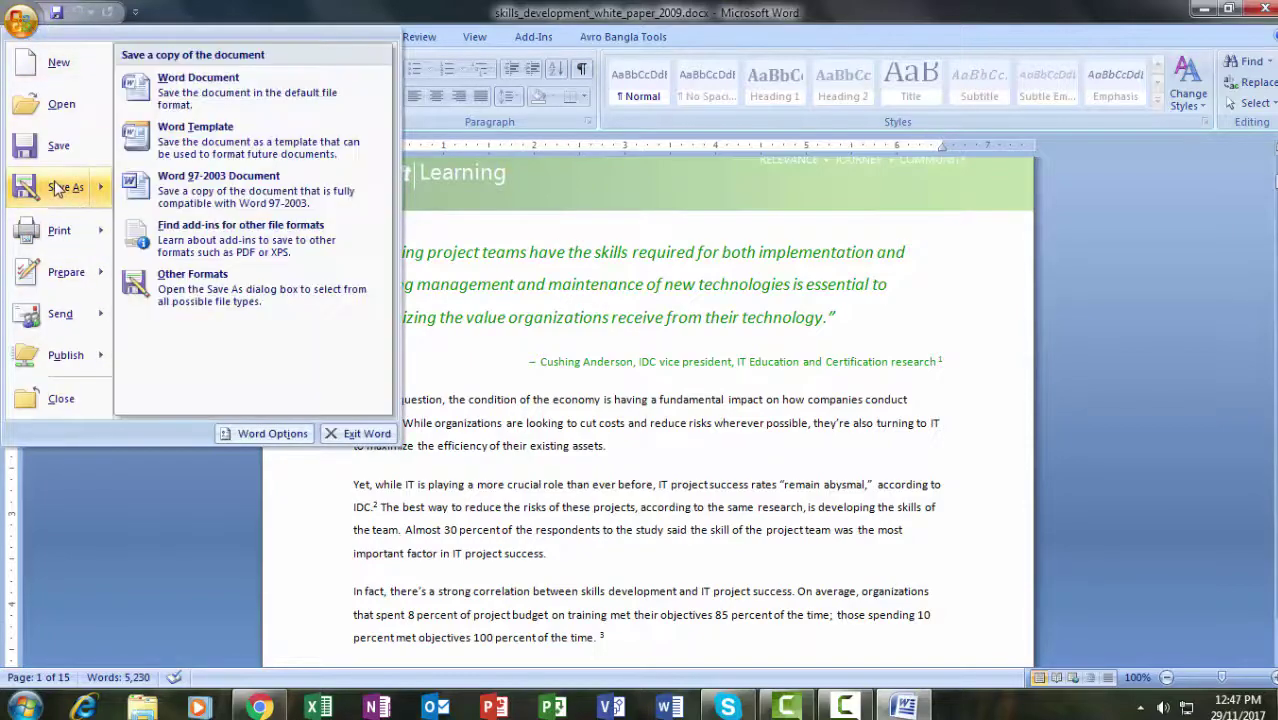
left_click(65, 187)
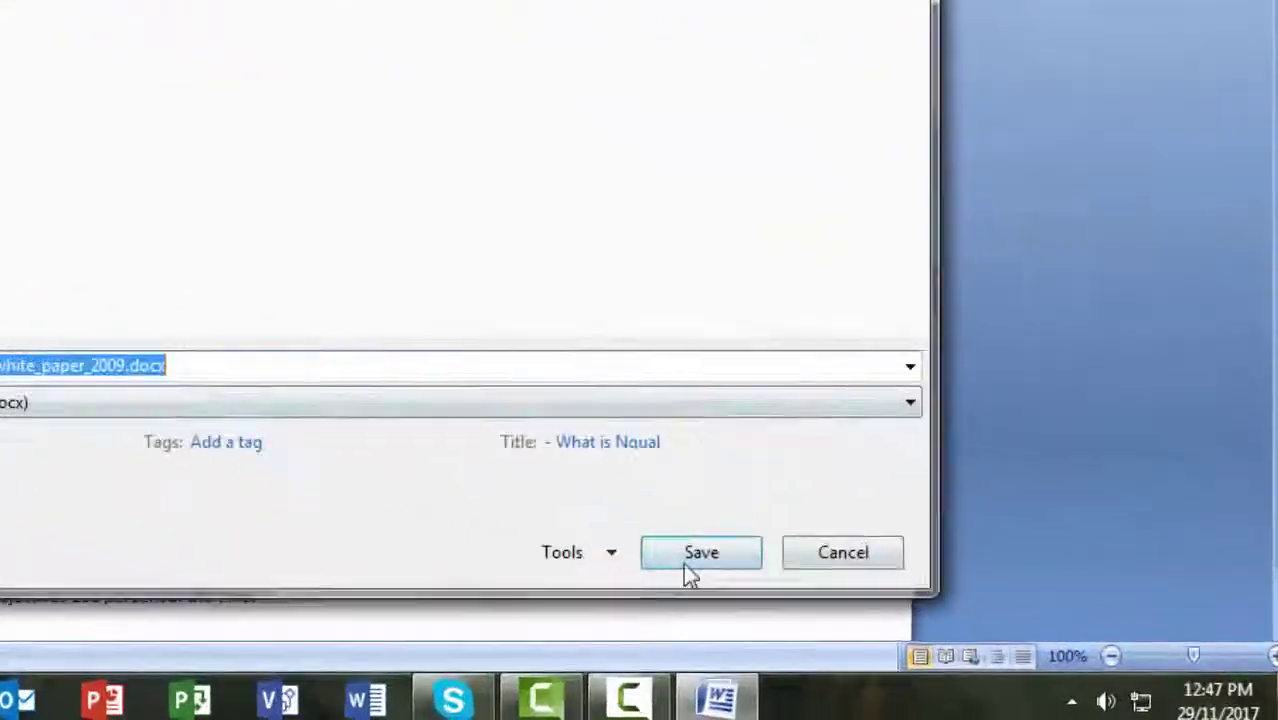
left_click(833, 610)
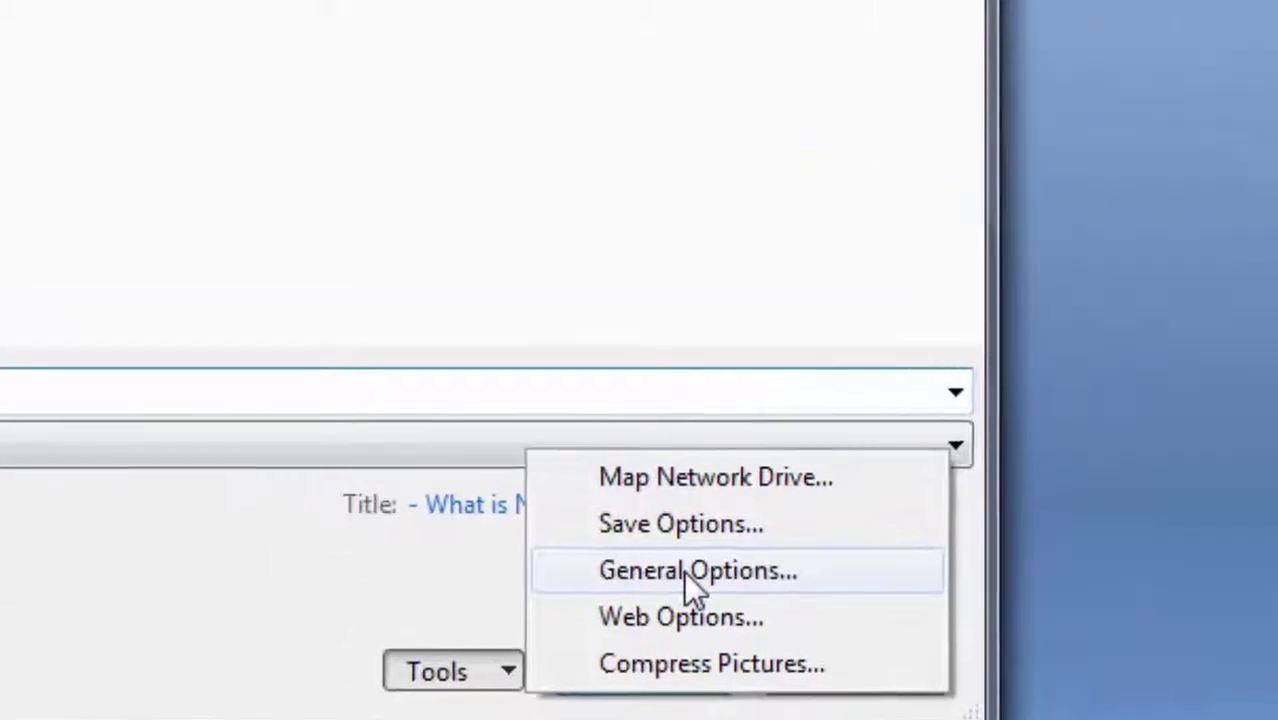
left_click(686, 571)
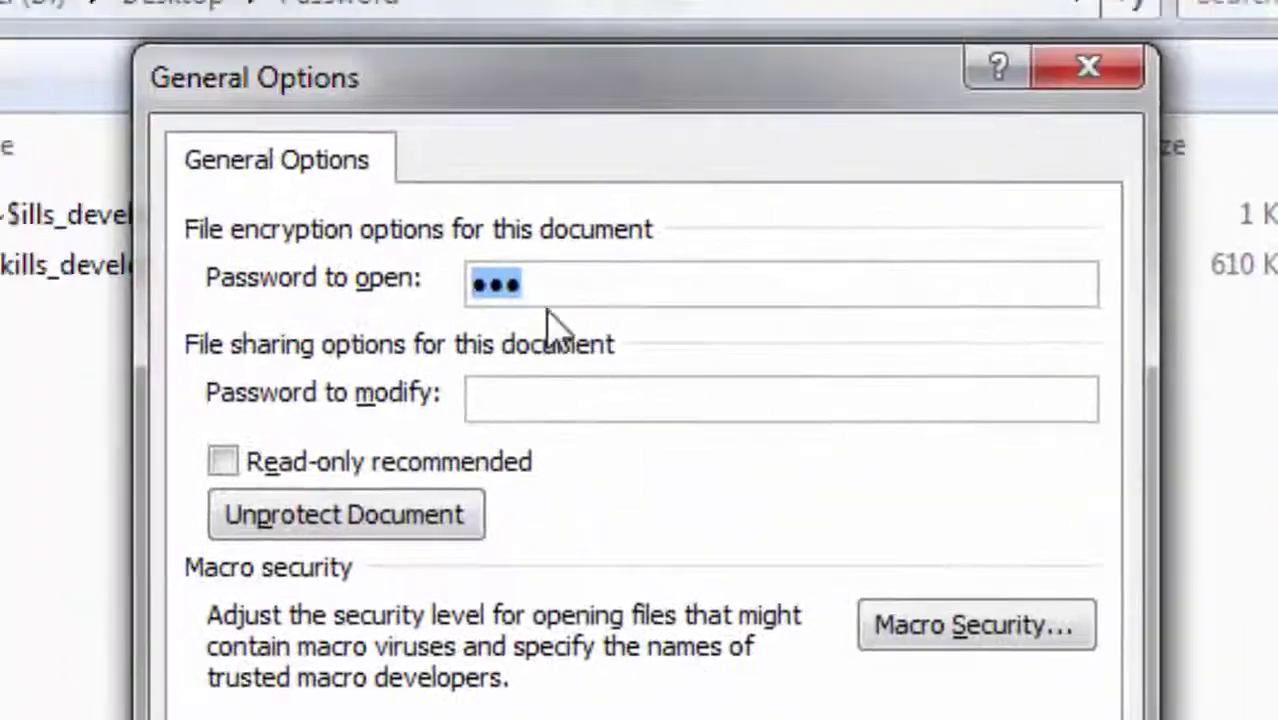
key("BackSpace")
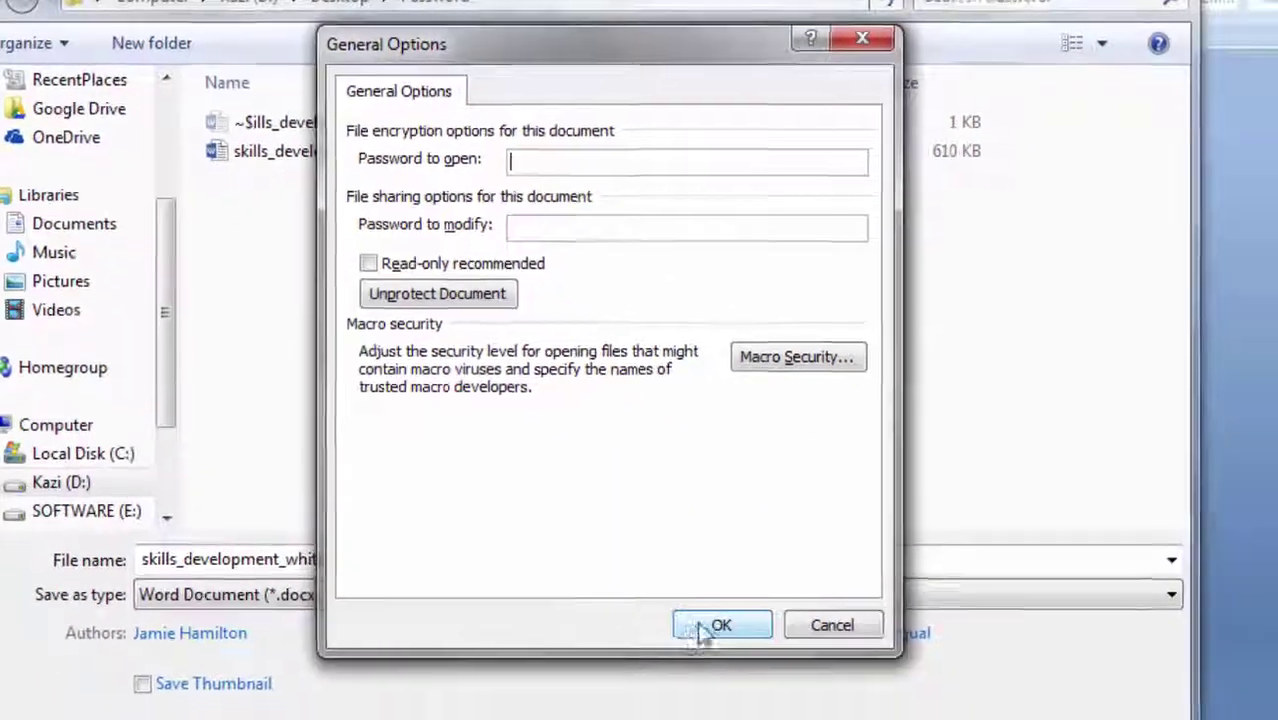
left_click(703, 627)
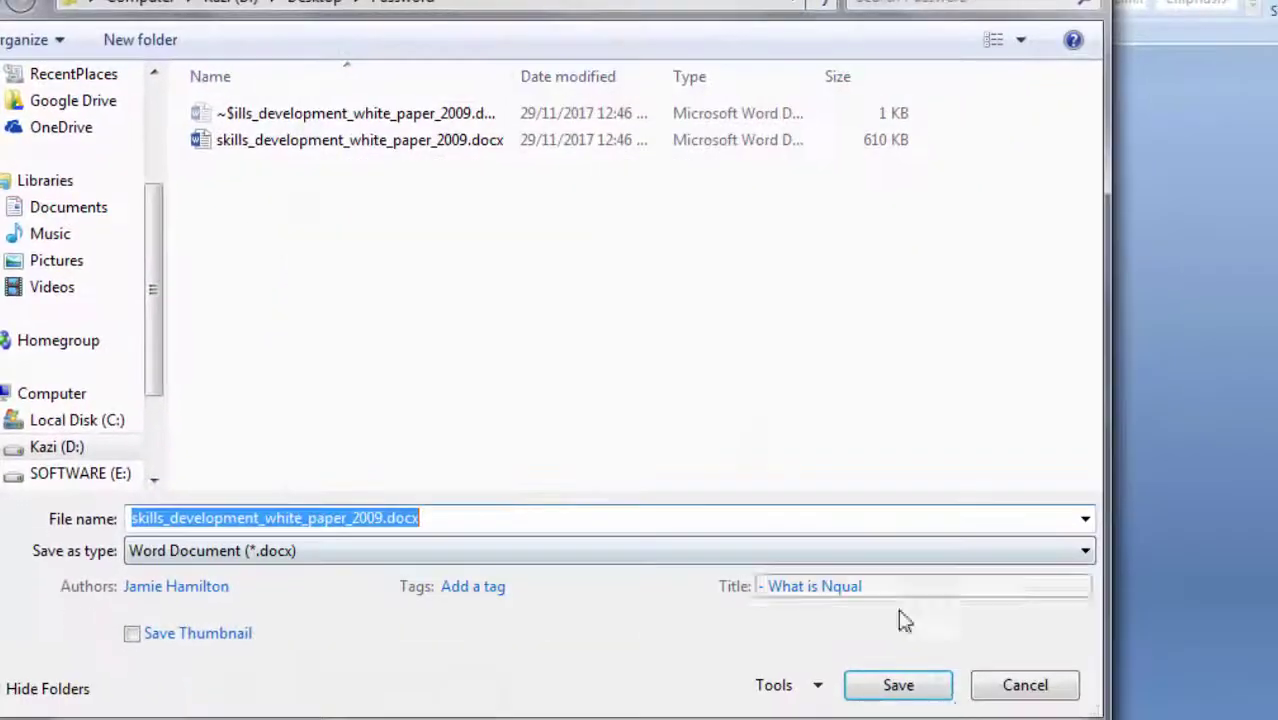
left_click(896, 685)
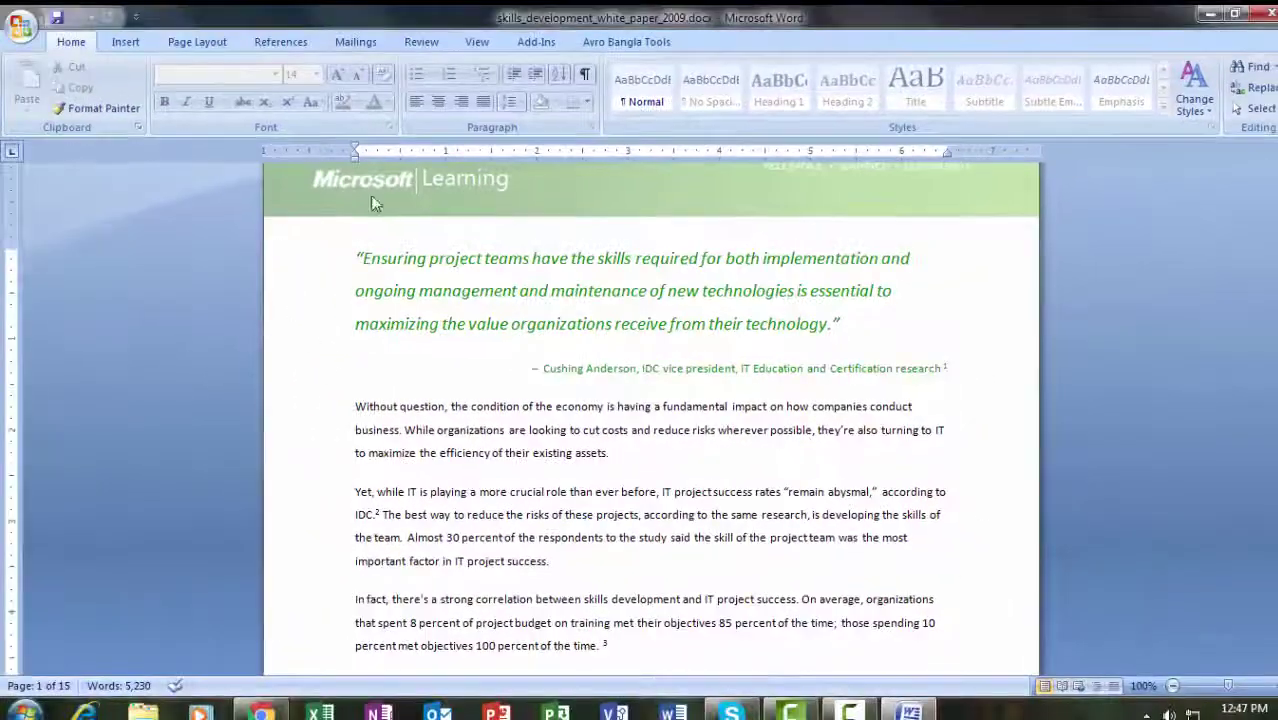
left_click(20, 26)
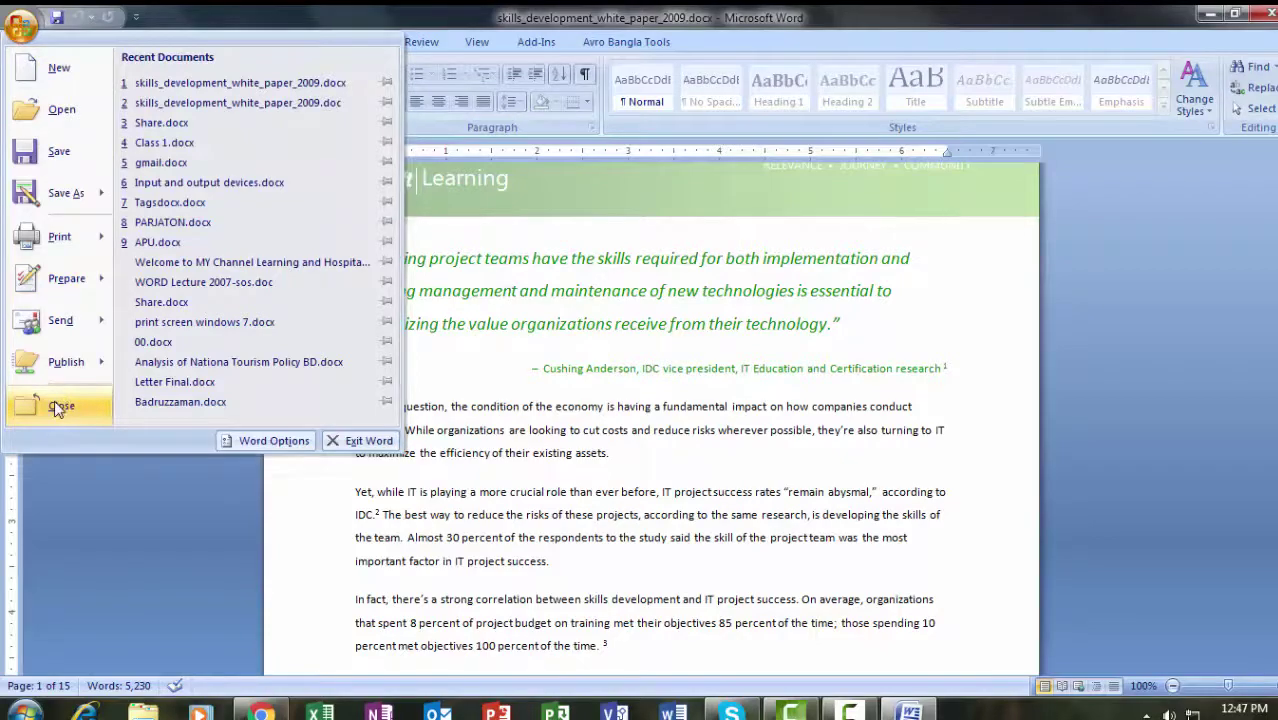
Close the white paper, reopen it from Recent Documents and scroll through it.
left_click(57, 408)
left_click(20, 26)
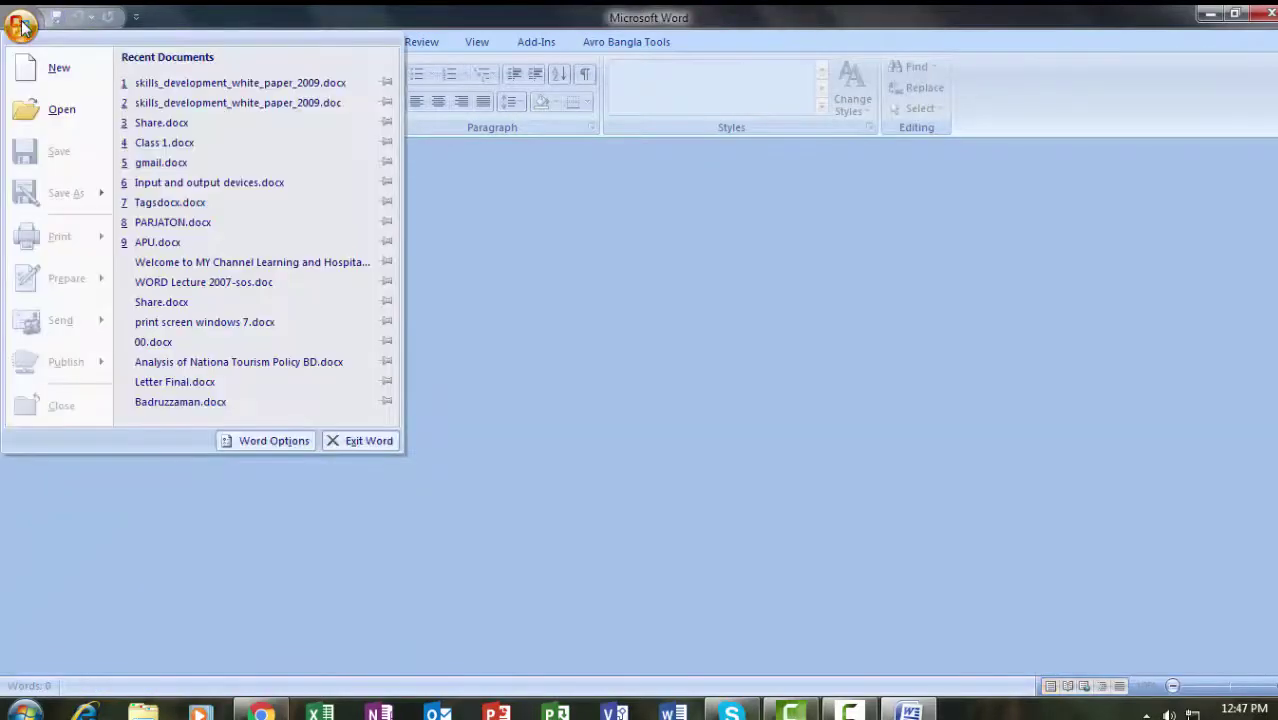
left_click(292, 82)
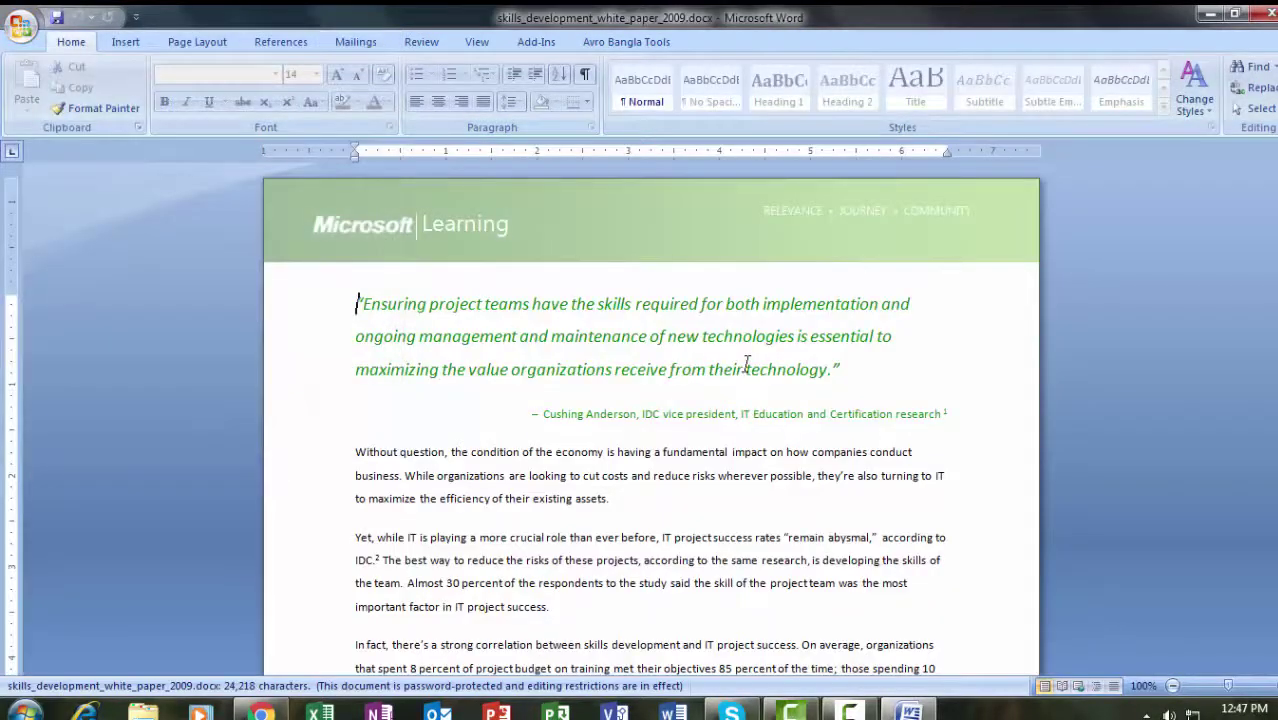
scroll(747, 365, "down", 3)
scroll(747, 365, "down", 3)
scroll(699, 410, "up", 2)
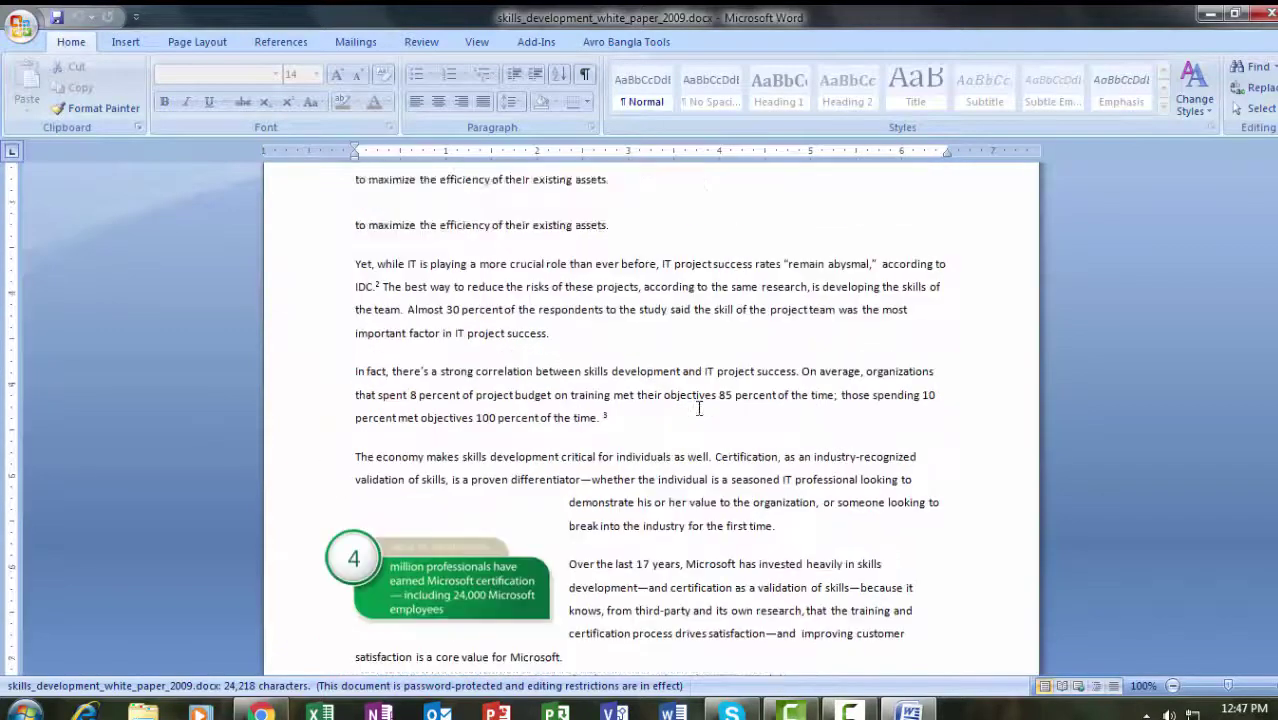
scroll(699, 409, "up", 4)
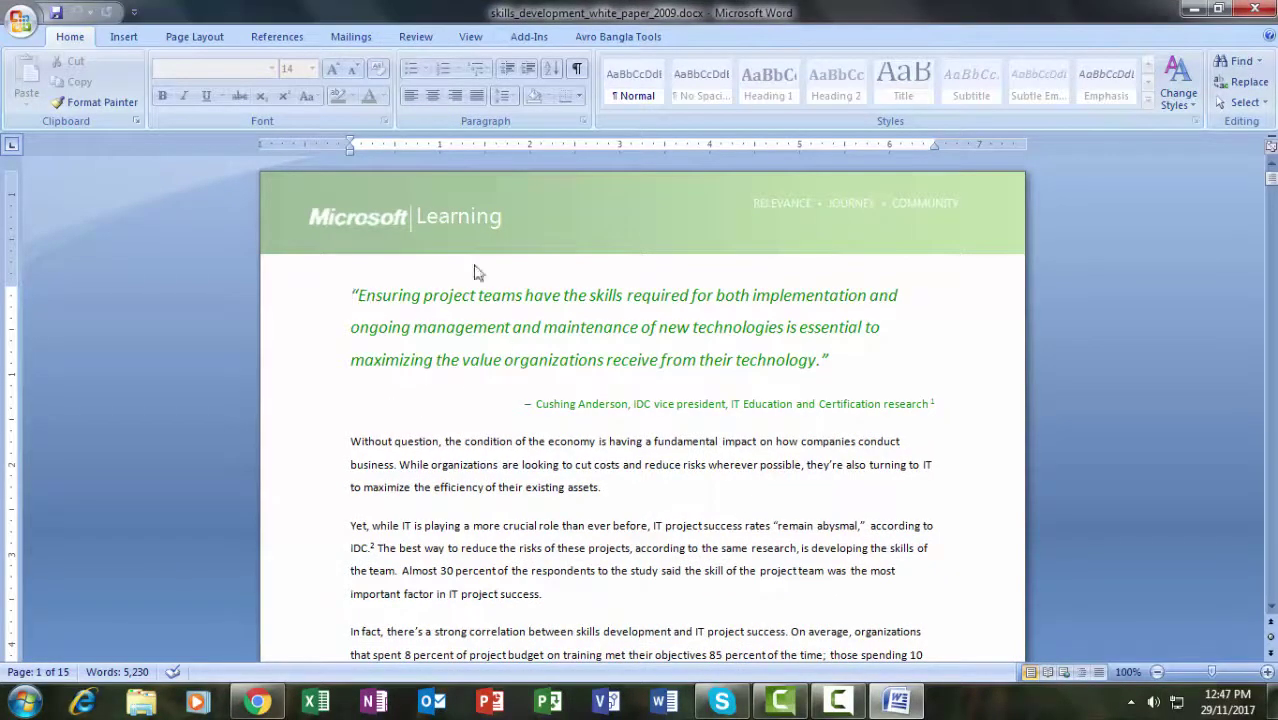
Close Word and start Excel 2007 from the Start menu.
left_click(1255, 9)
left_click(24, 702)
left_click(77, 150)
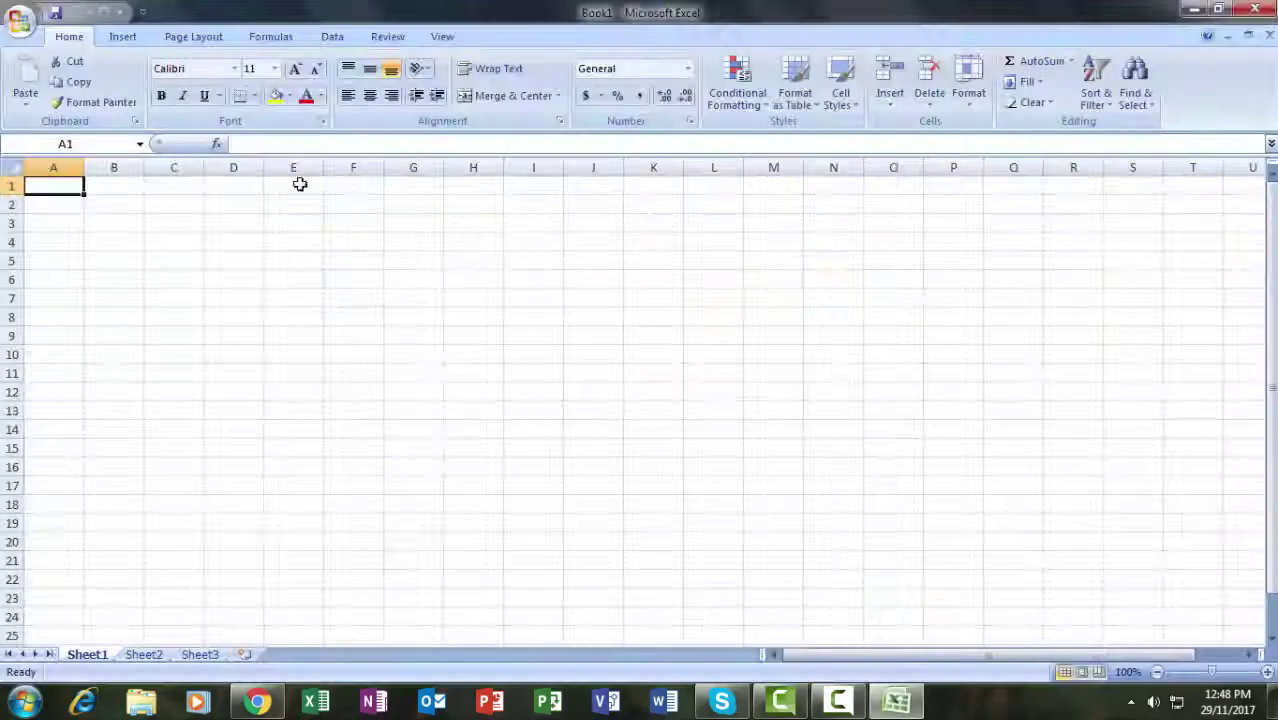
Open tests-example.xlsx from Desktop > Password and look over its Readme sheet.
left_click(20, 20)
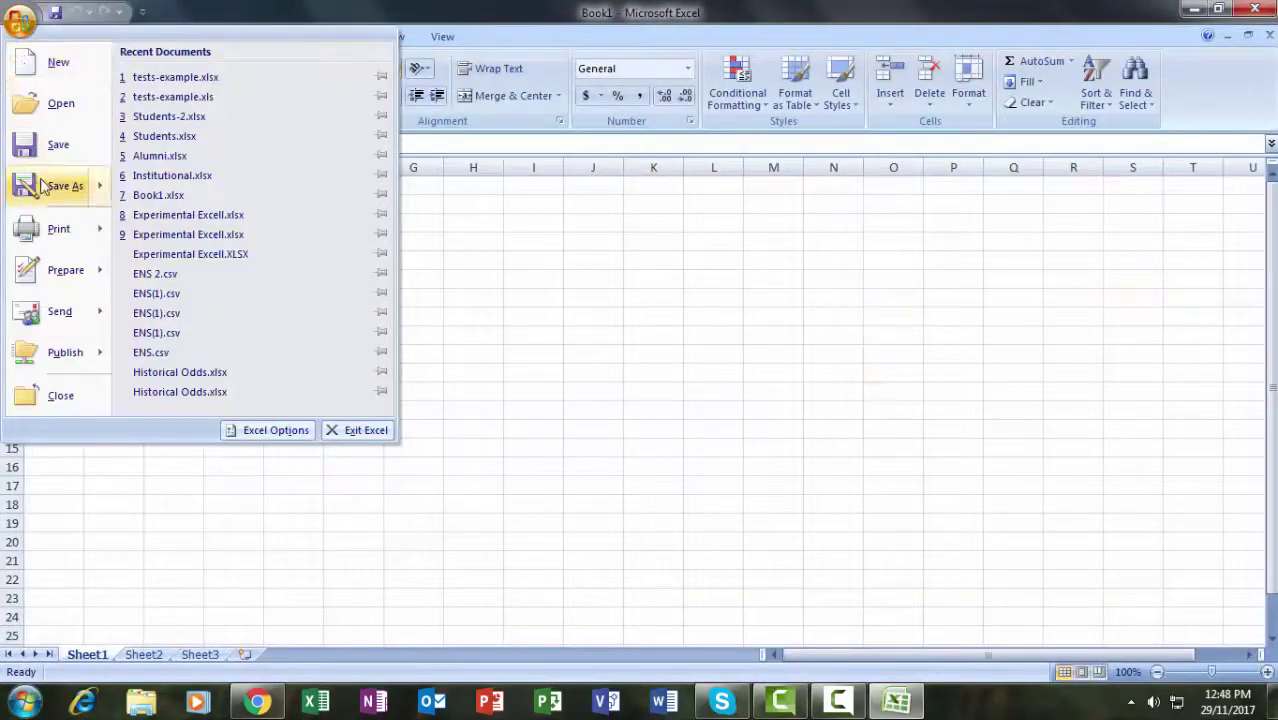
left_click(61, 103)
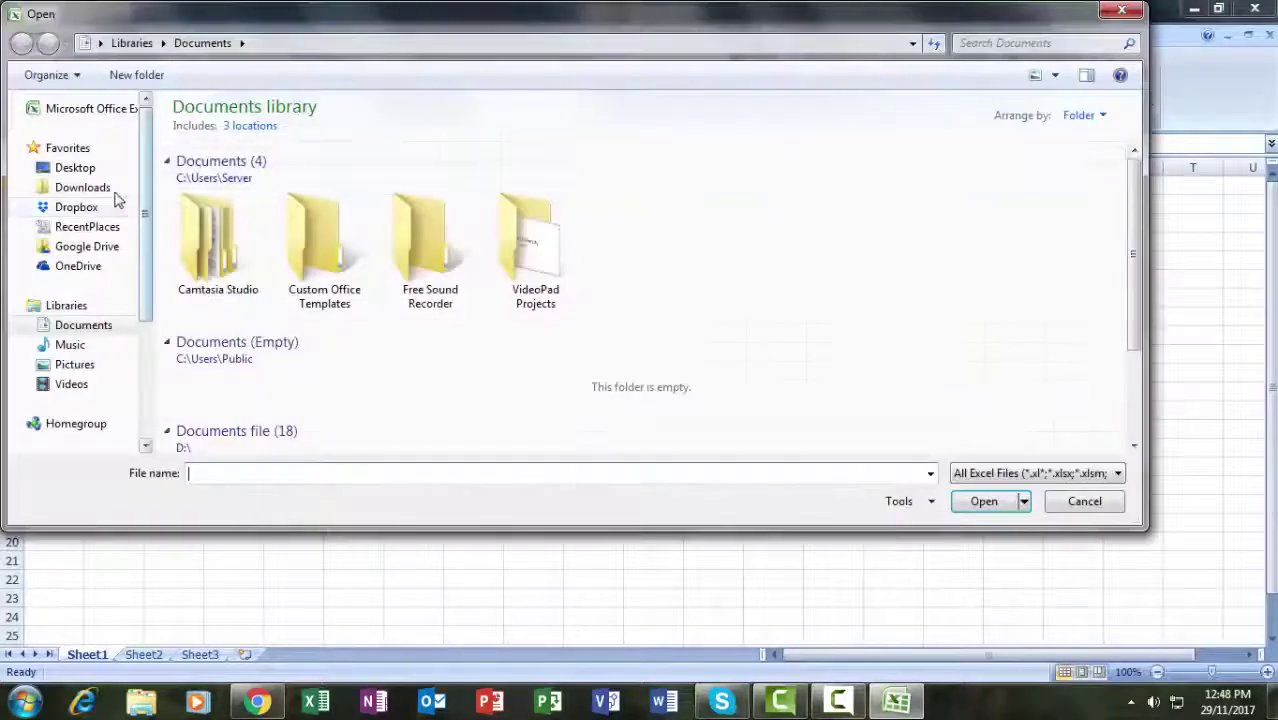
left_click(76, 167)
double_click(711, 174)
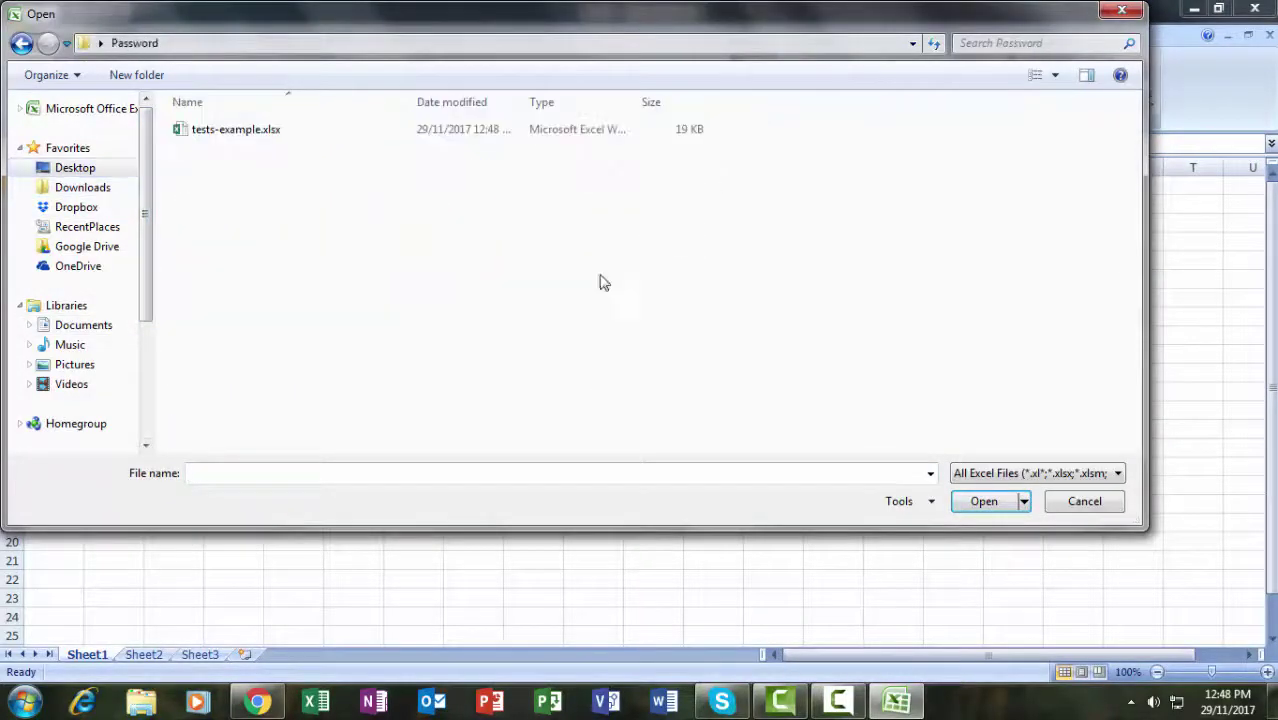
double_click(277, 129)
scroll(479, 408, "down", 4)
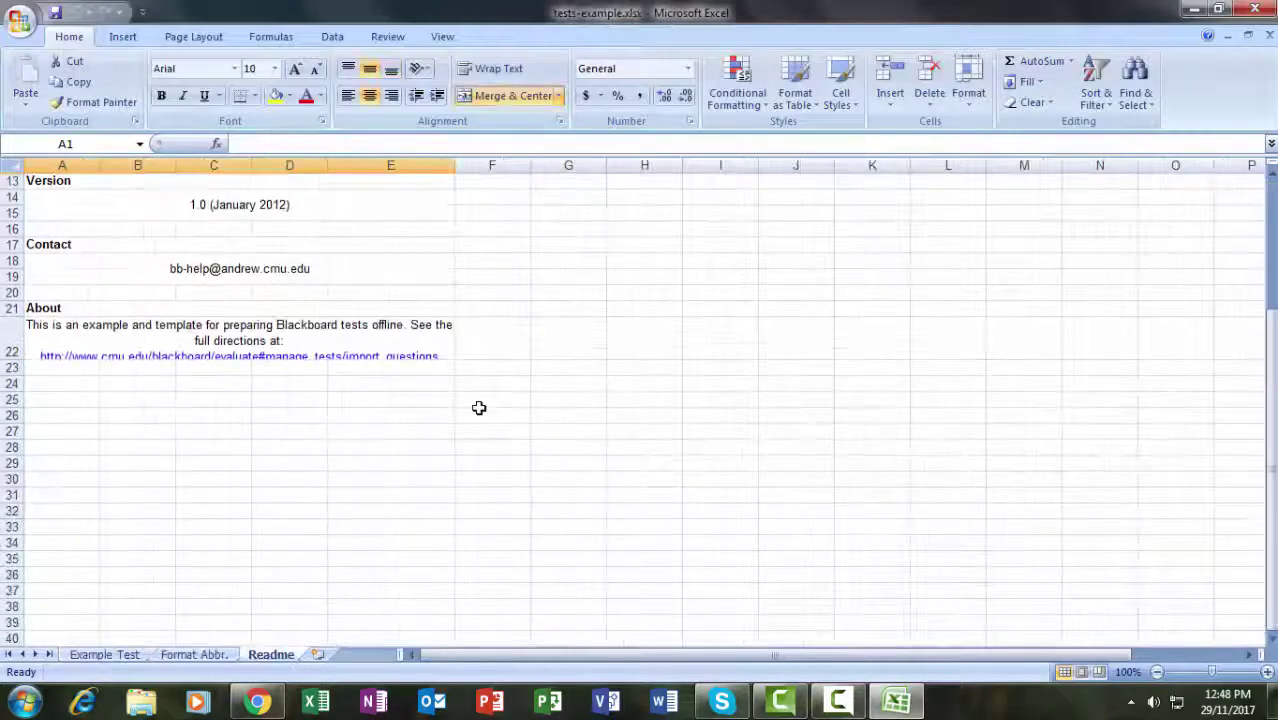
scroll(479, 408, "up", 1)
scroll(481, 415, "up", 3)
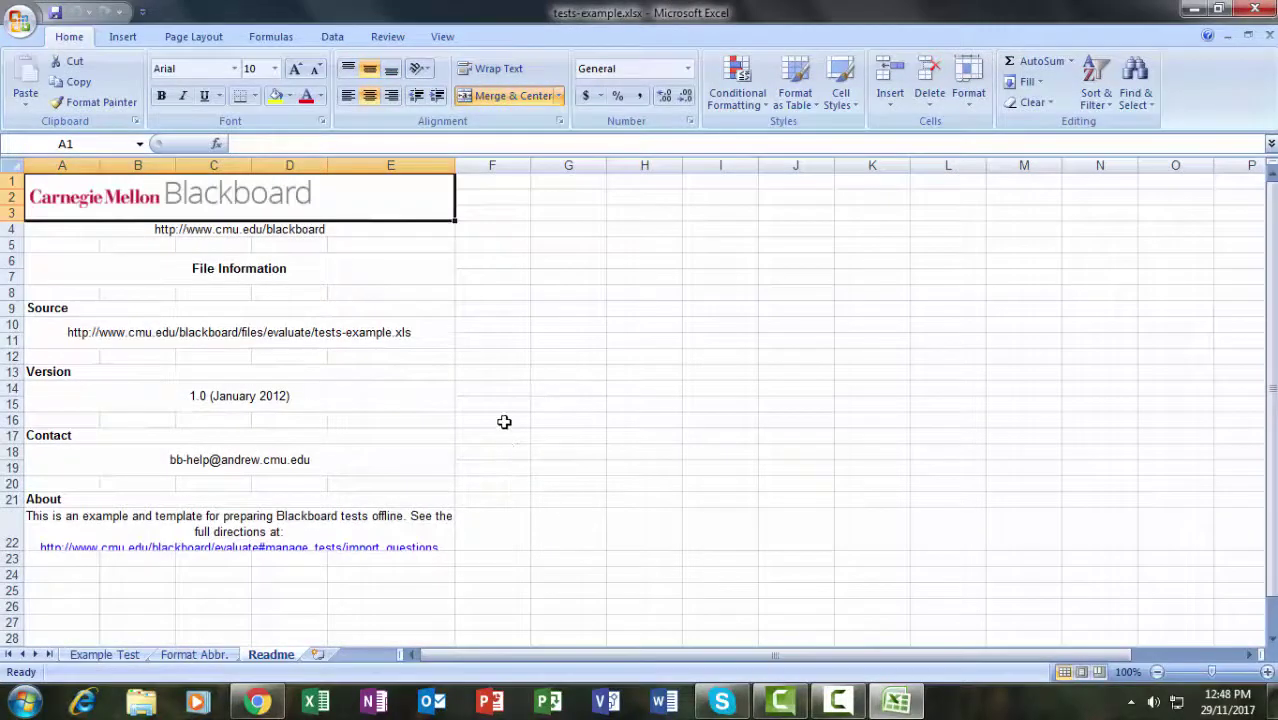
left_click(21, 24)
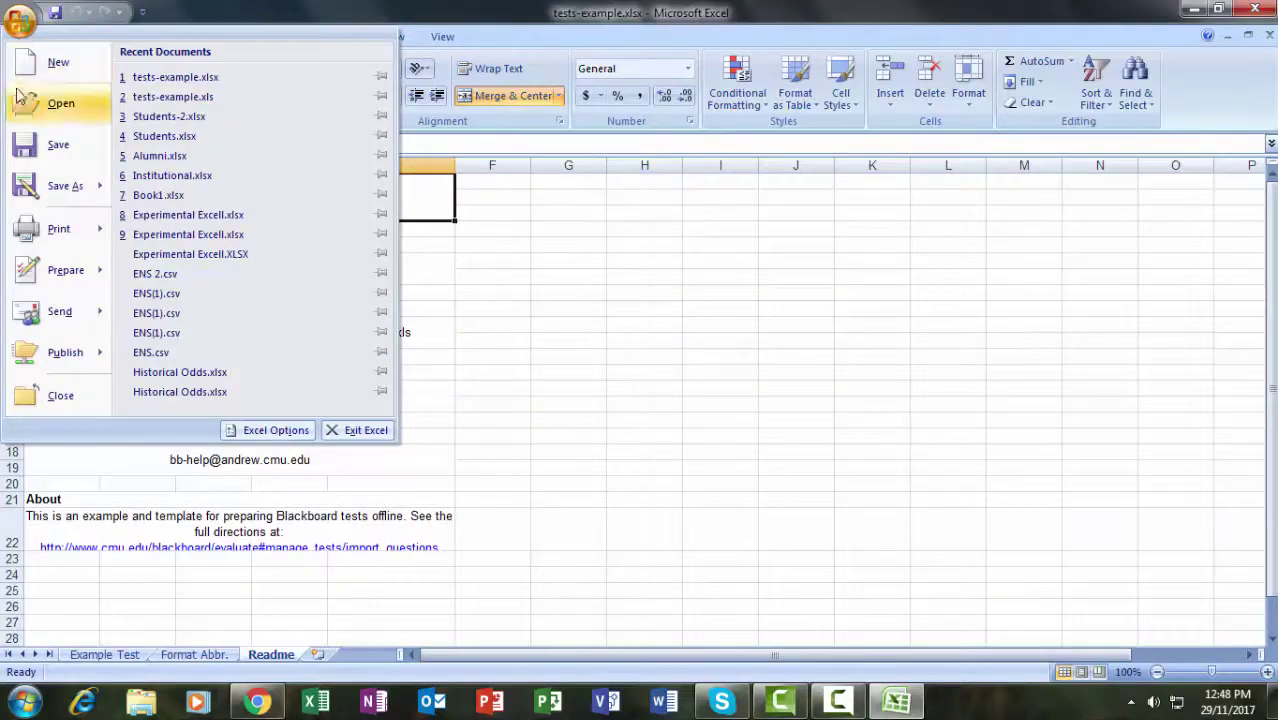
Save tests-example.xlsx over the existing file with a confirmed password to open.
left_click(48, 190)
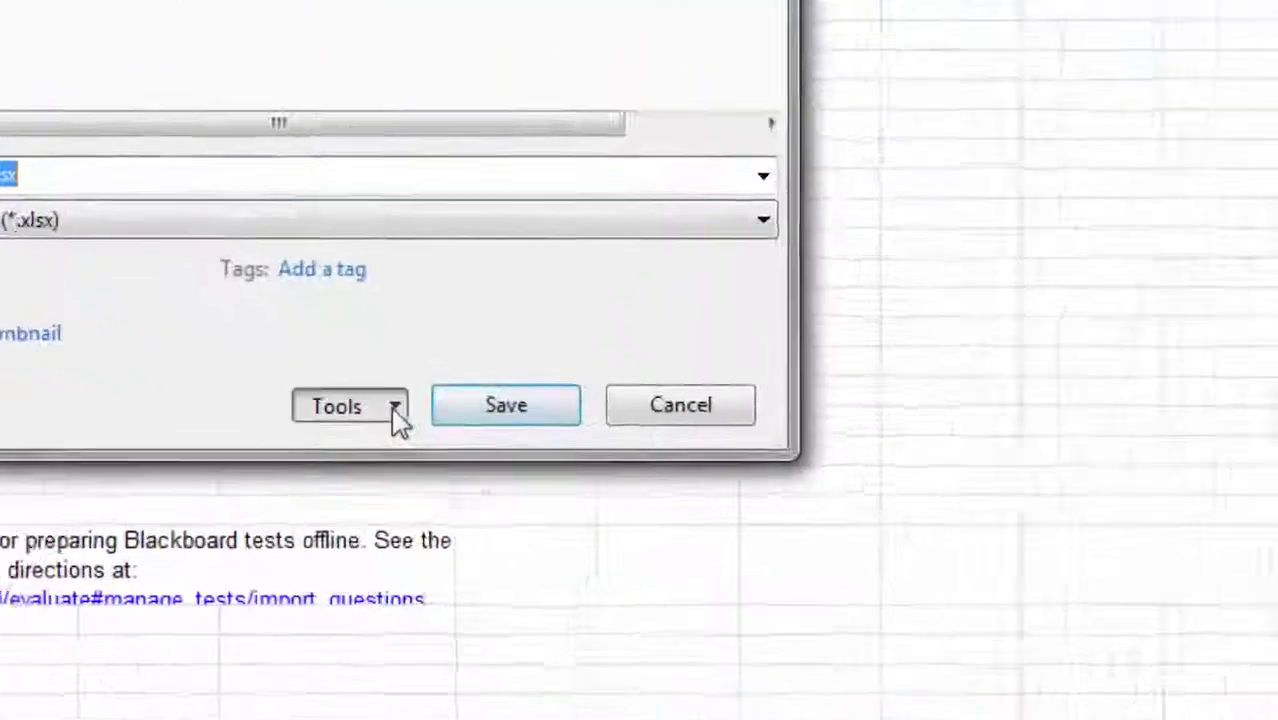
left_click(421, 444)
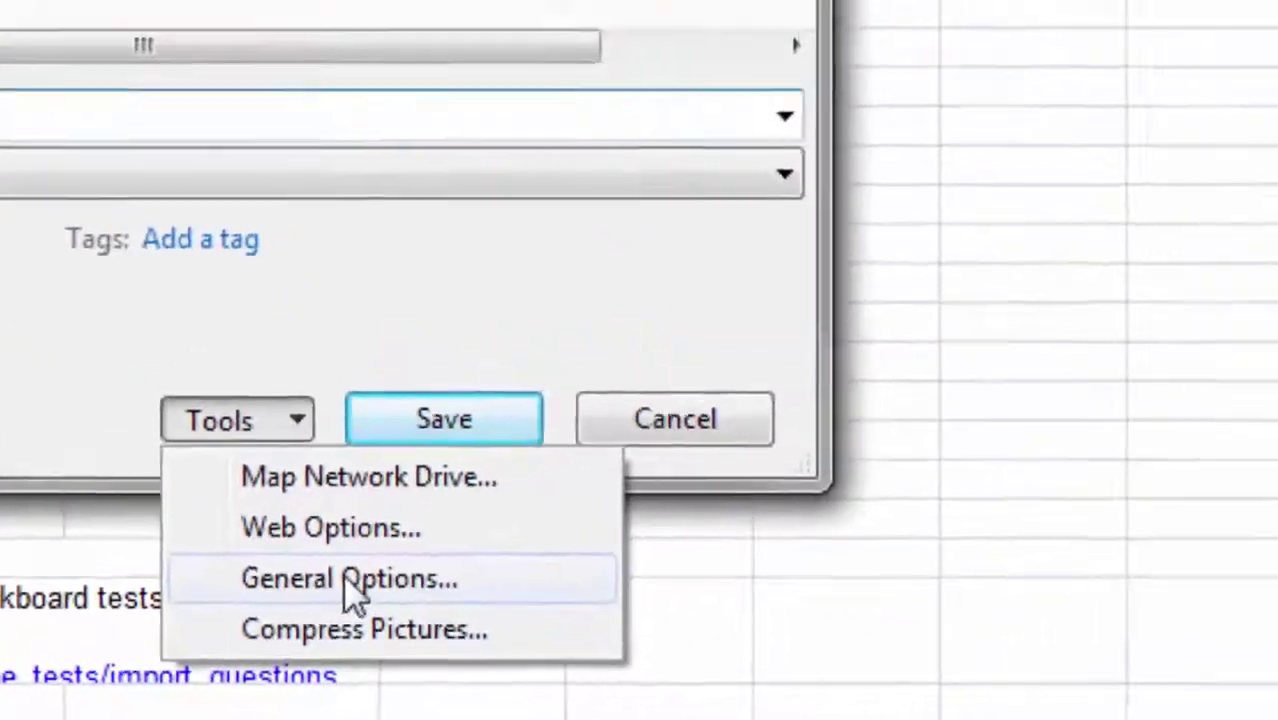
left_click(343, 574)
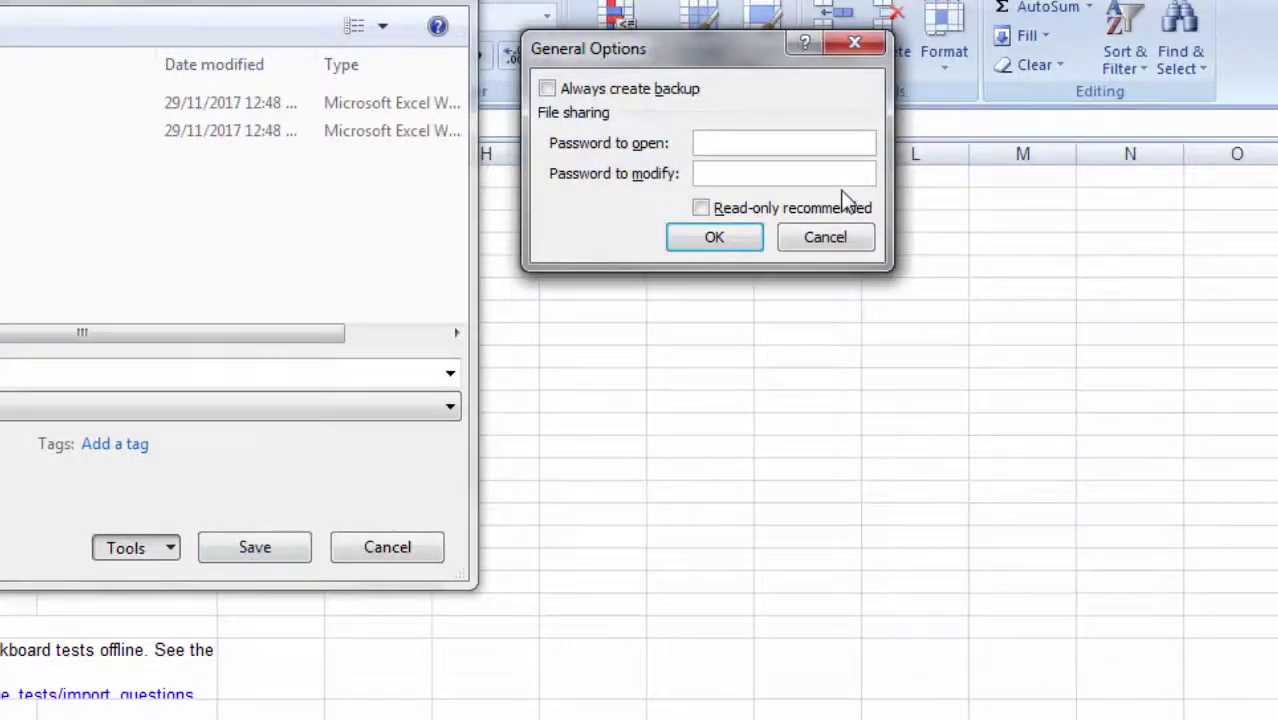
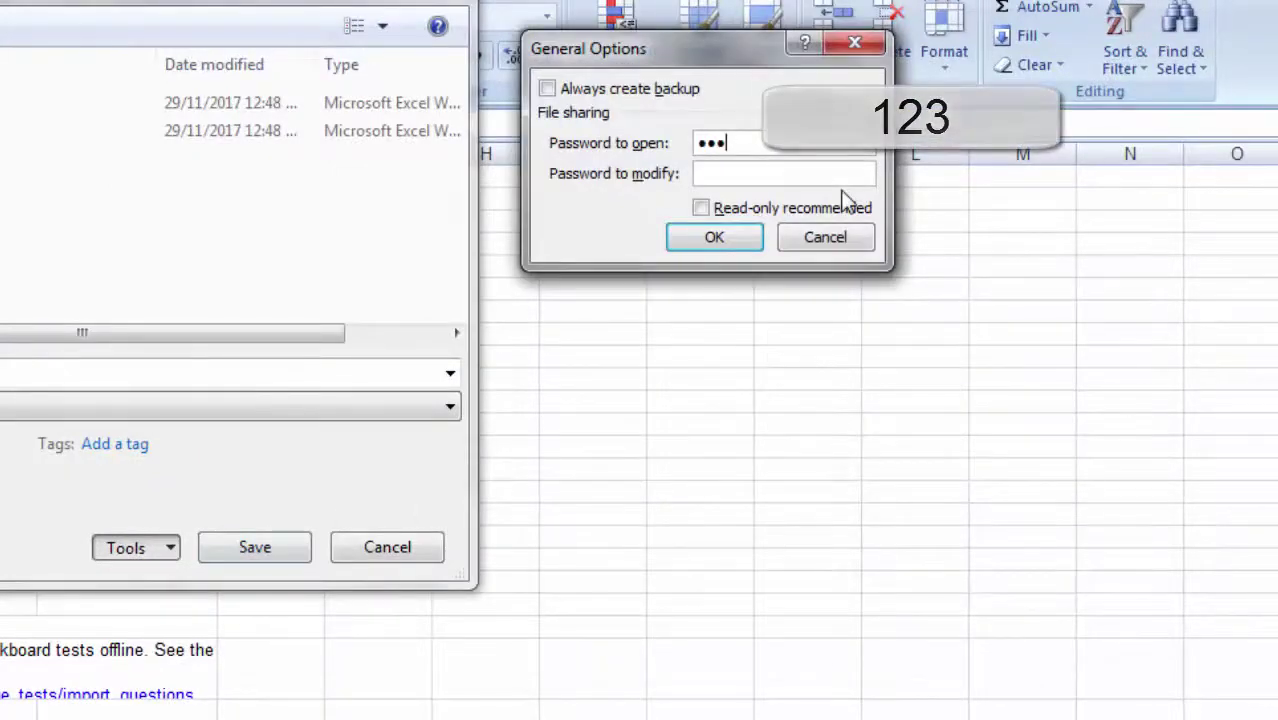
key("Return")
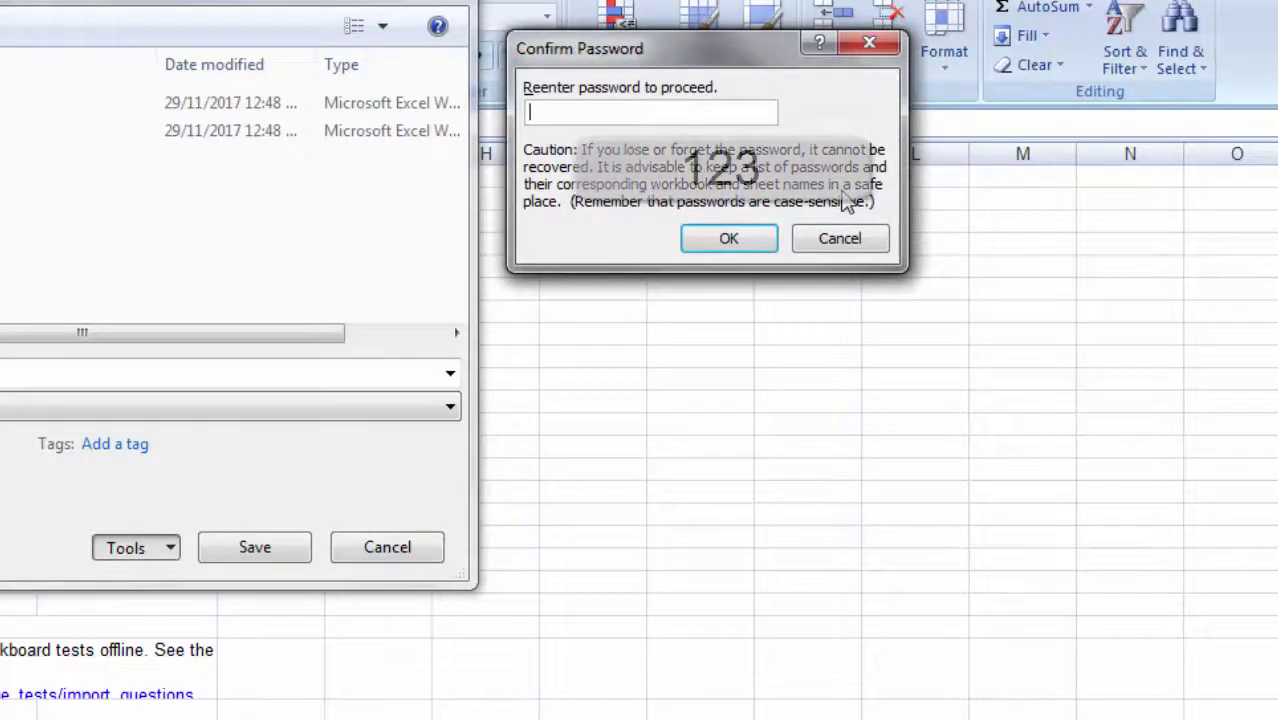
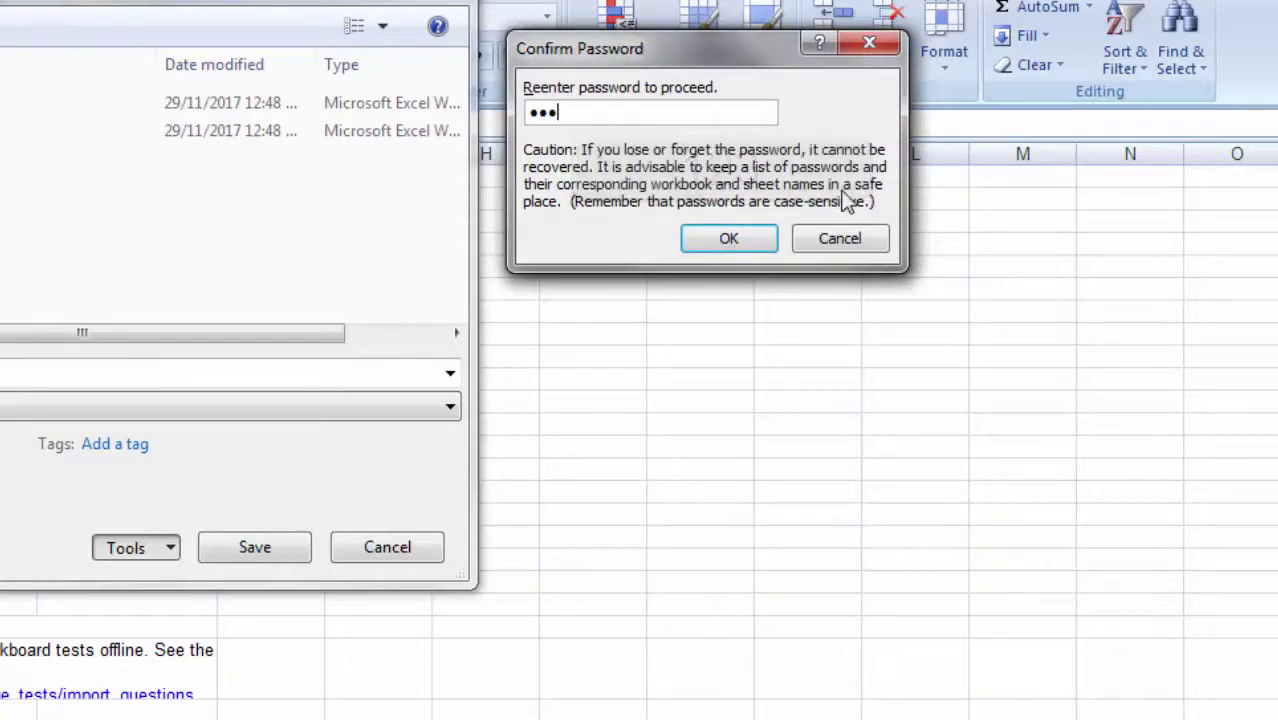
key("Return")
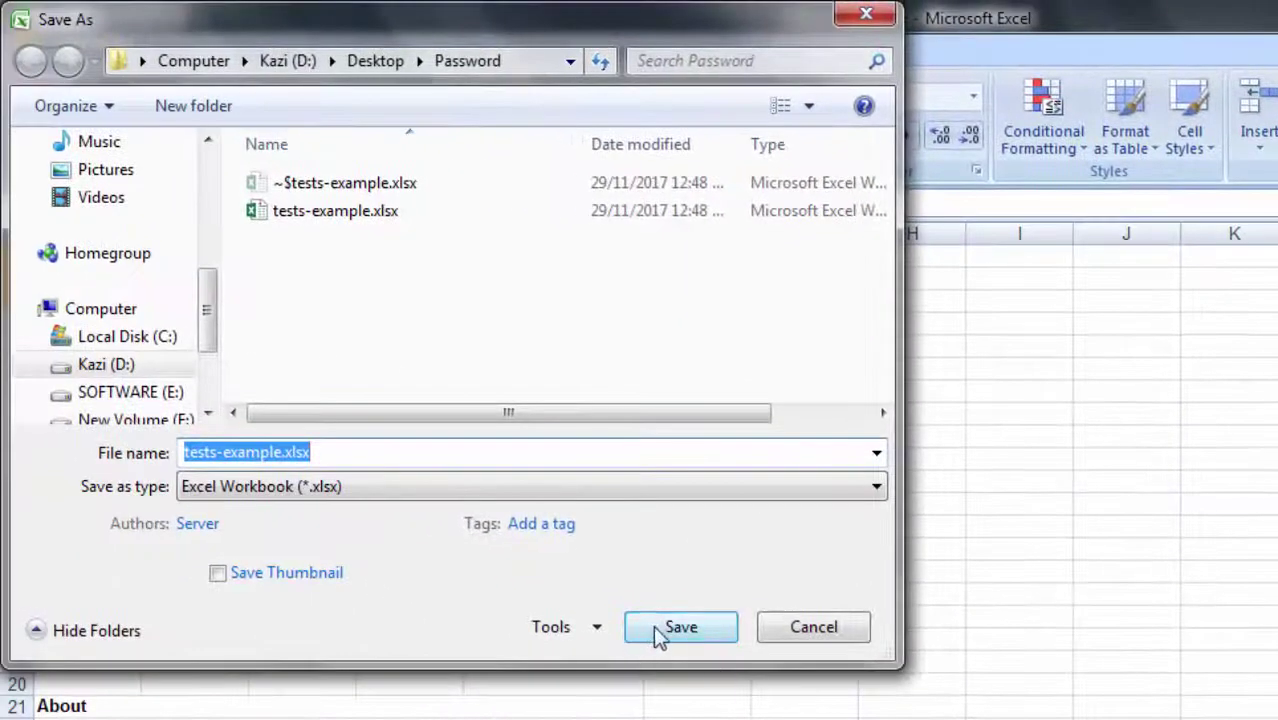
left_click(660, 628)
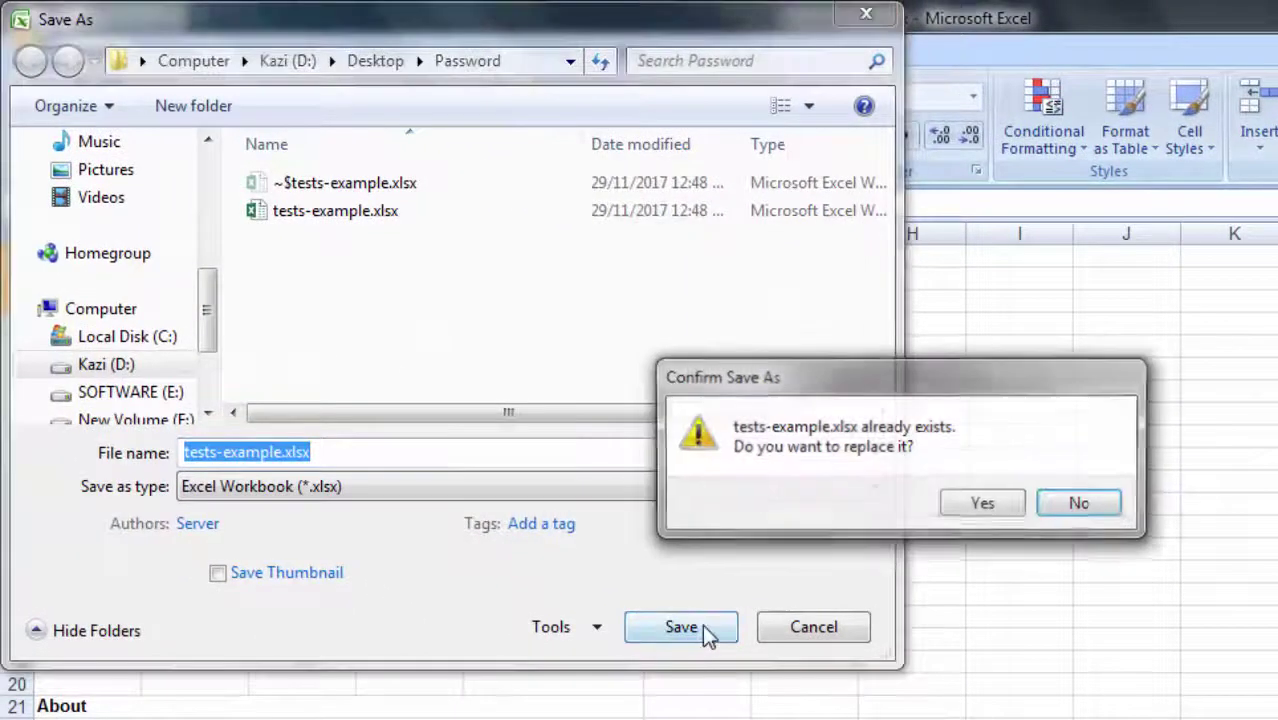
left_click(984, 505)
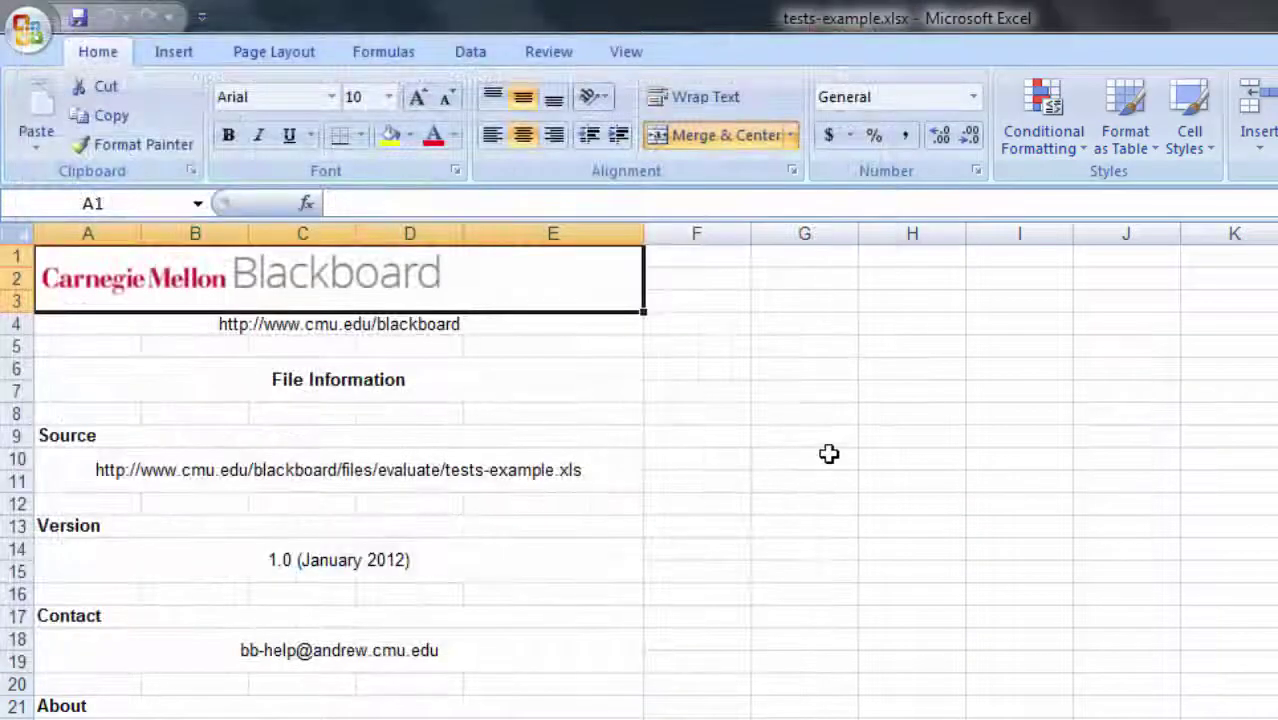
Close tests-example.xlsx and reopen it from the recent workbooks list.
left_click(30, 32)
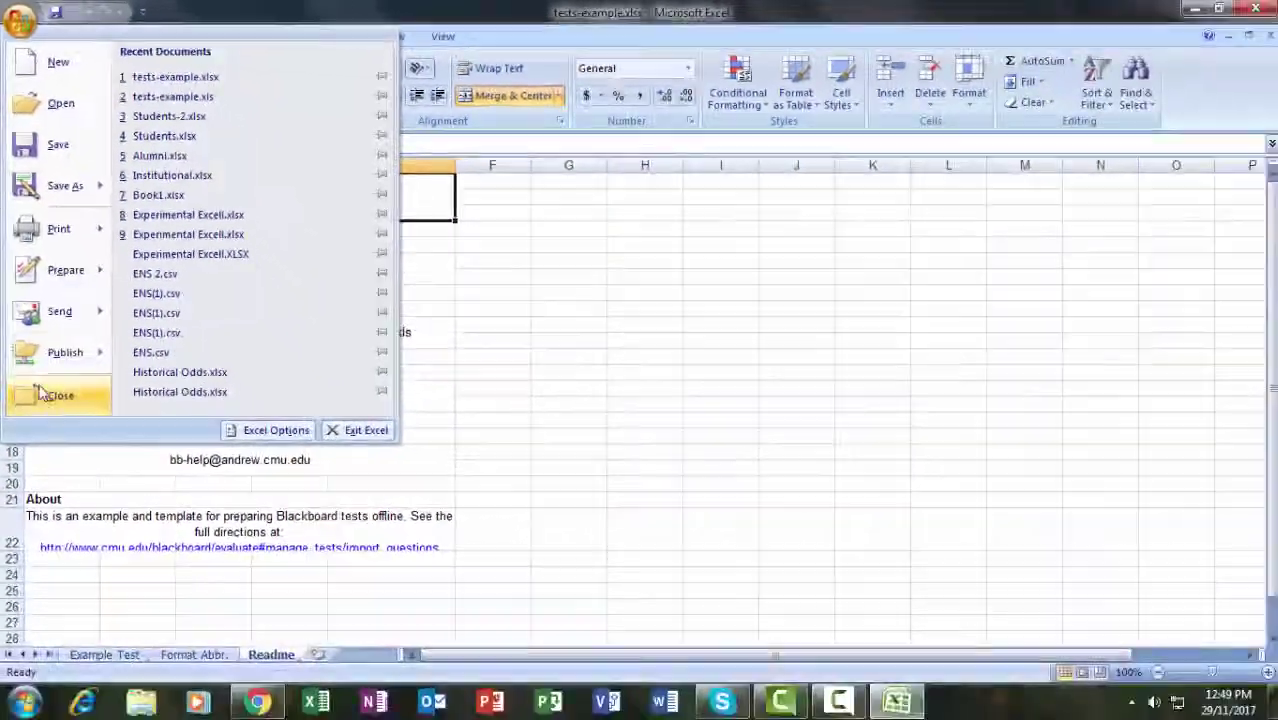
left_click(42, 393)
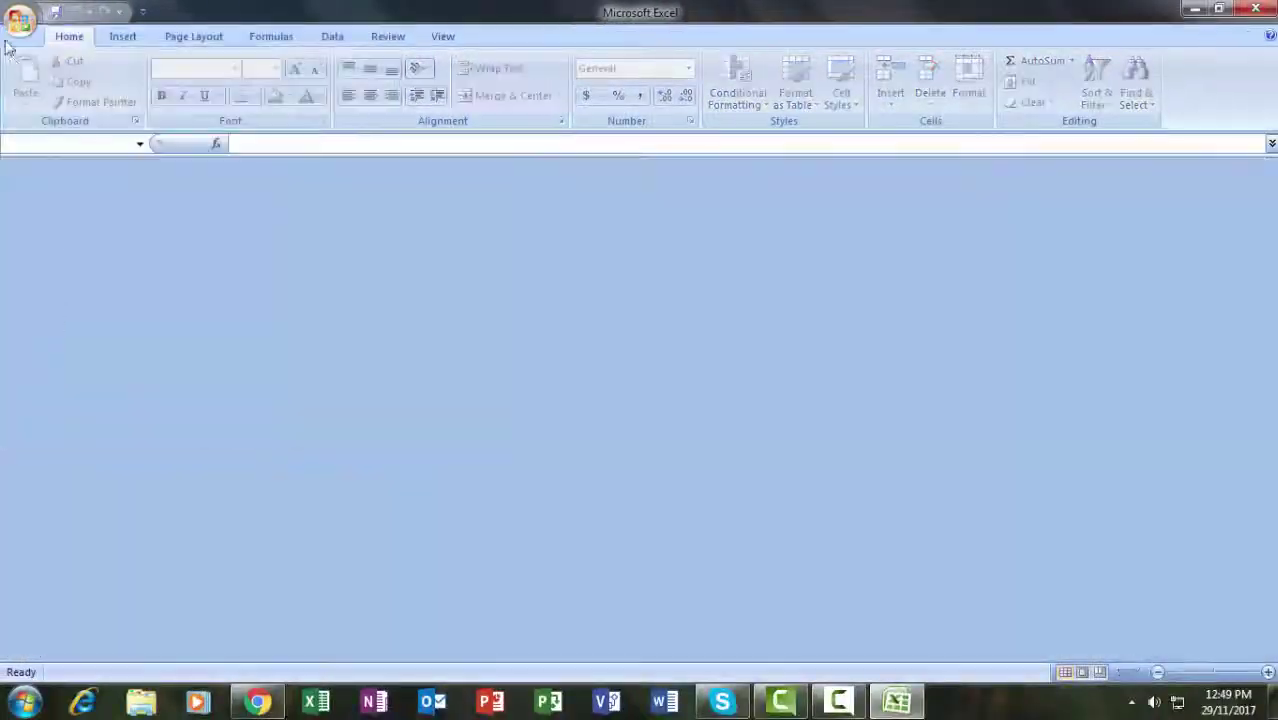
left_click(22, 24)
left_click(165, 79)
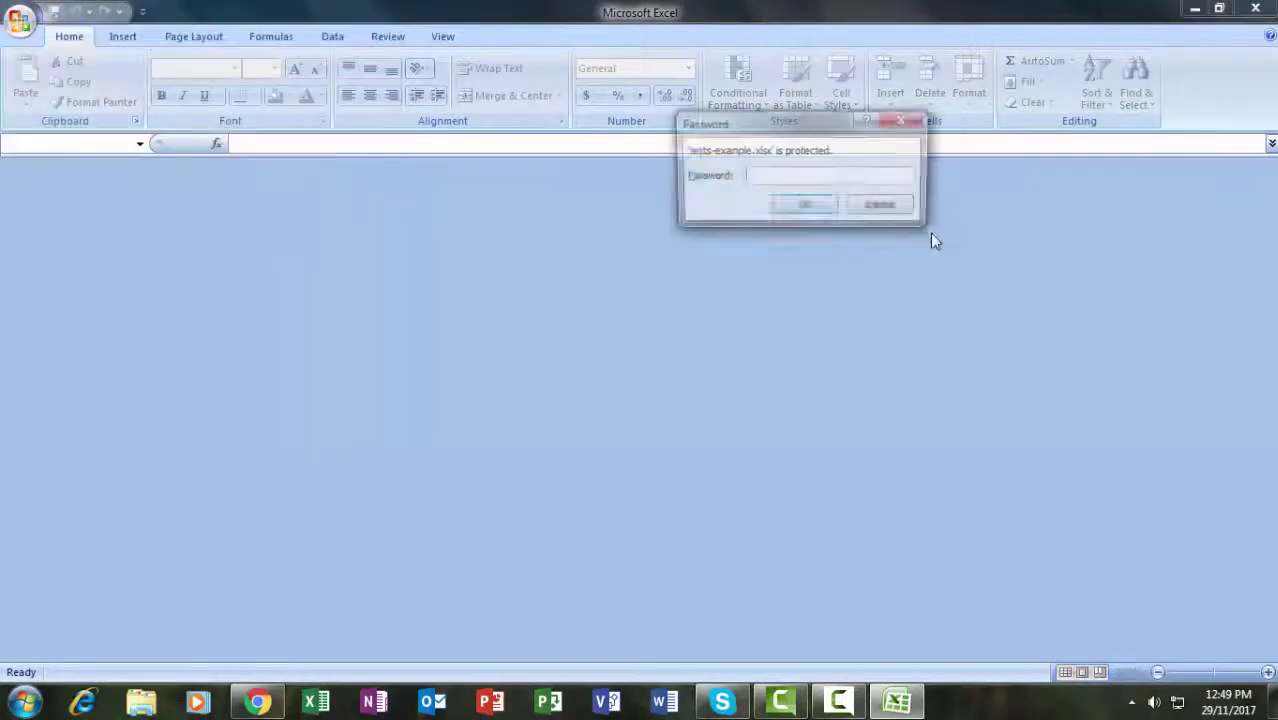
Enter the workbook's password in the prompt and select a couple of cells on the Readme sheet.
mouse_move(818, 120)
left_mouse_down()
mouse_move(873, 338)
mouse_move(822, 287)
left_mouse_up()
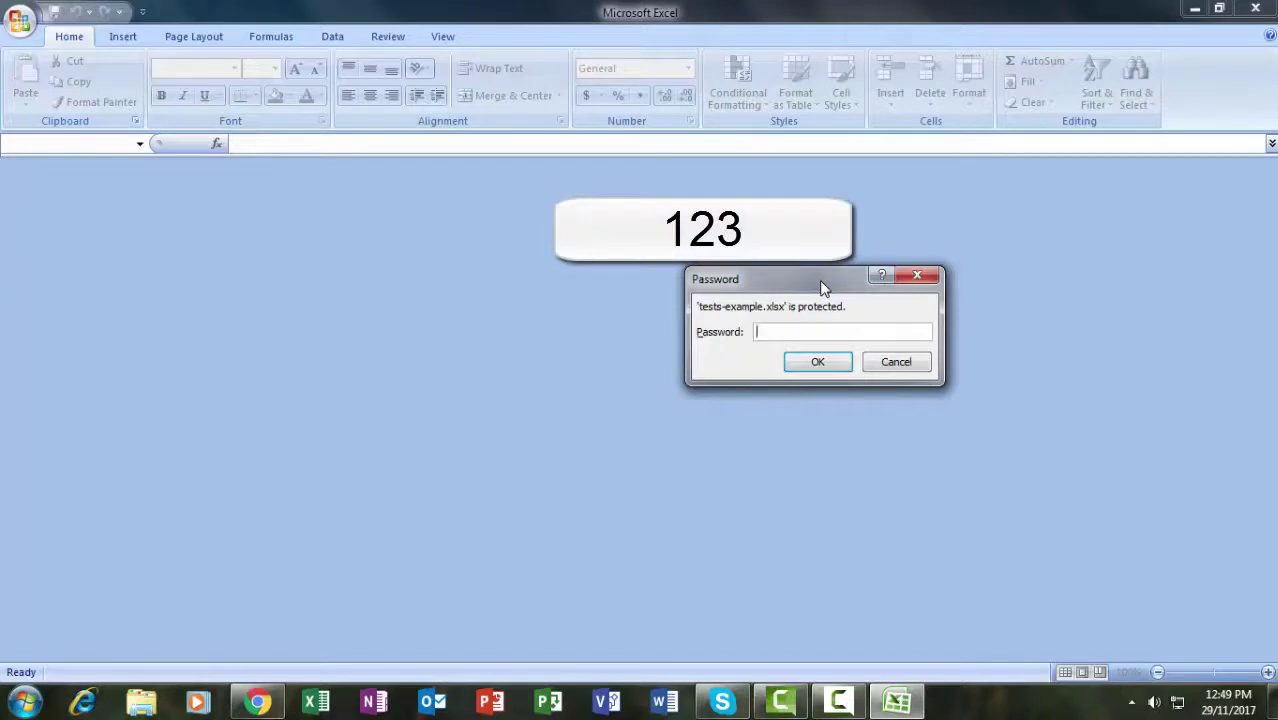
key("Return")
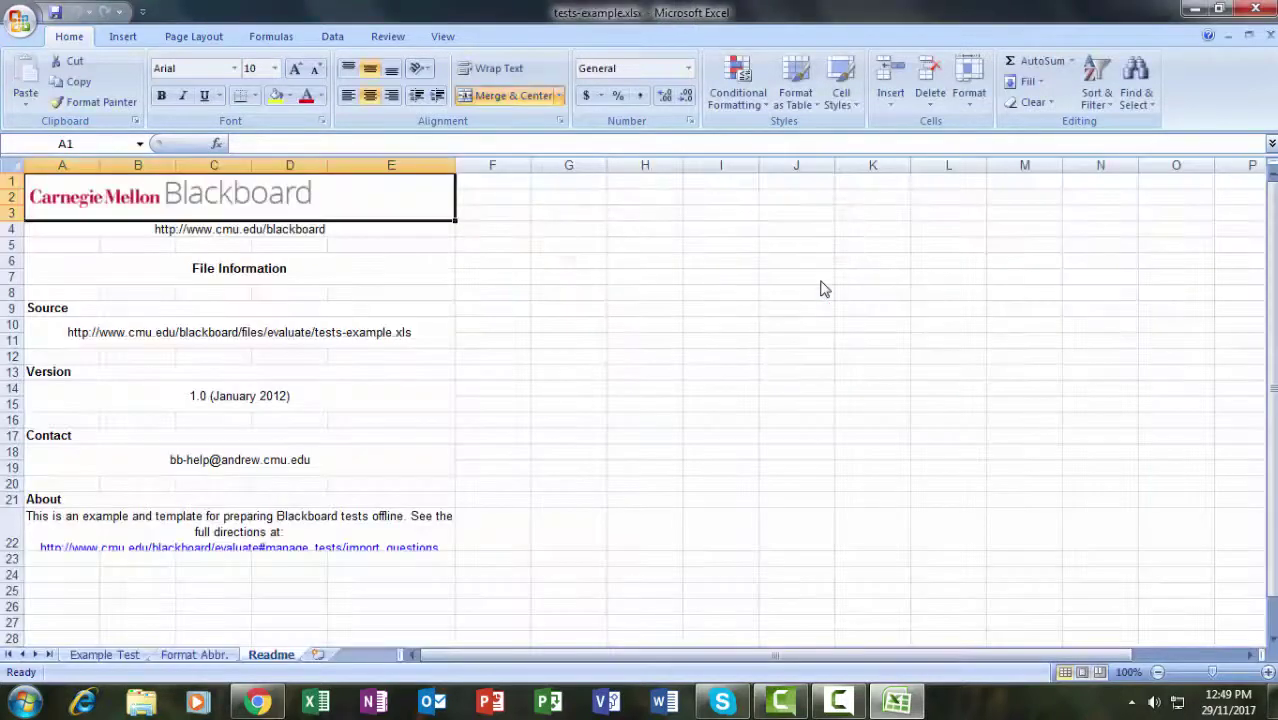
left_click(646, 370)
left_click(716, 291)
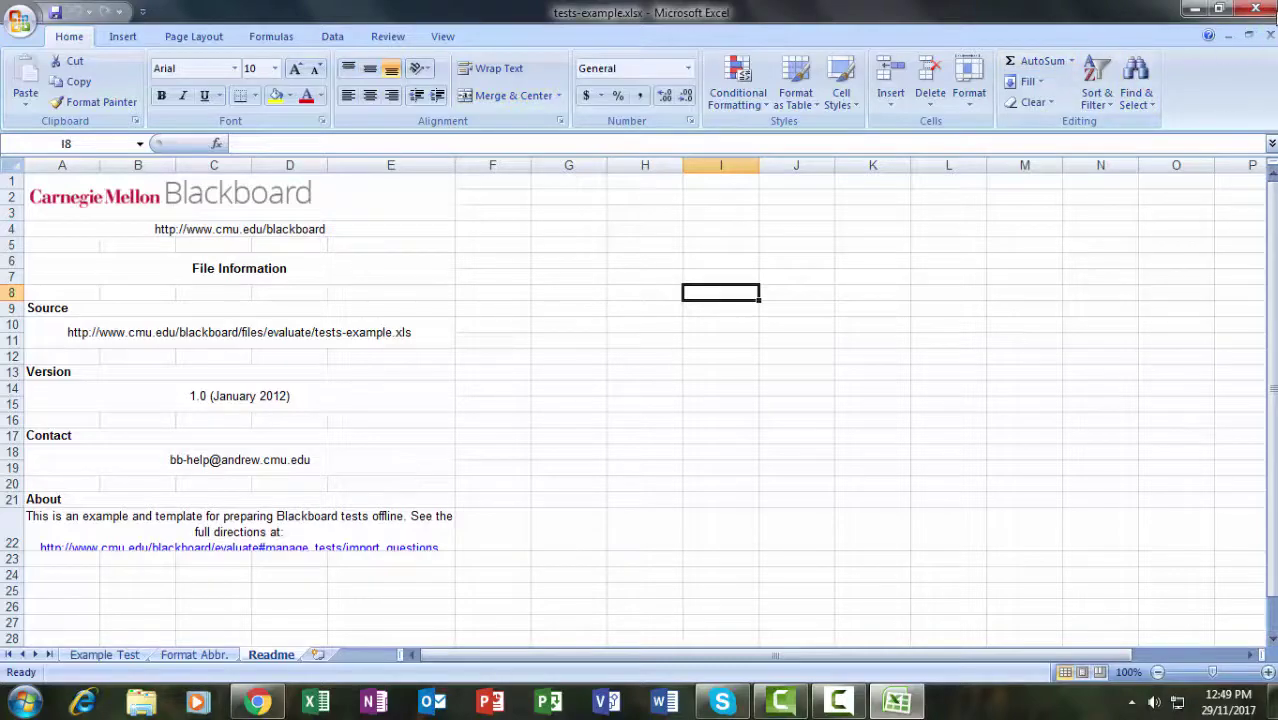
Close Excel, open skills_development_white_paper_2009.docx from the Password folder in Word 2016, and scroll through it.
left_click(1268, 10)
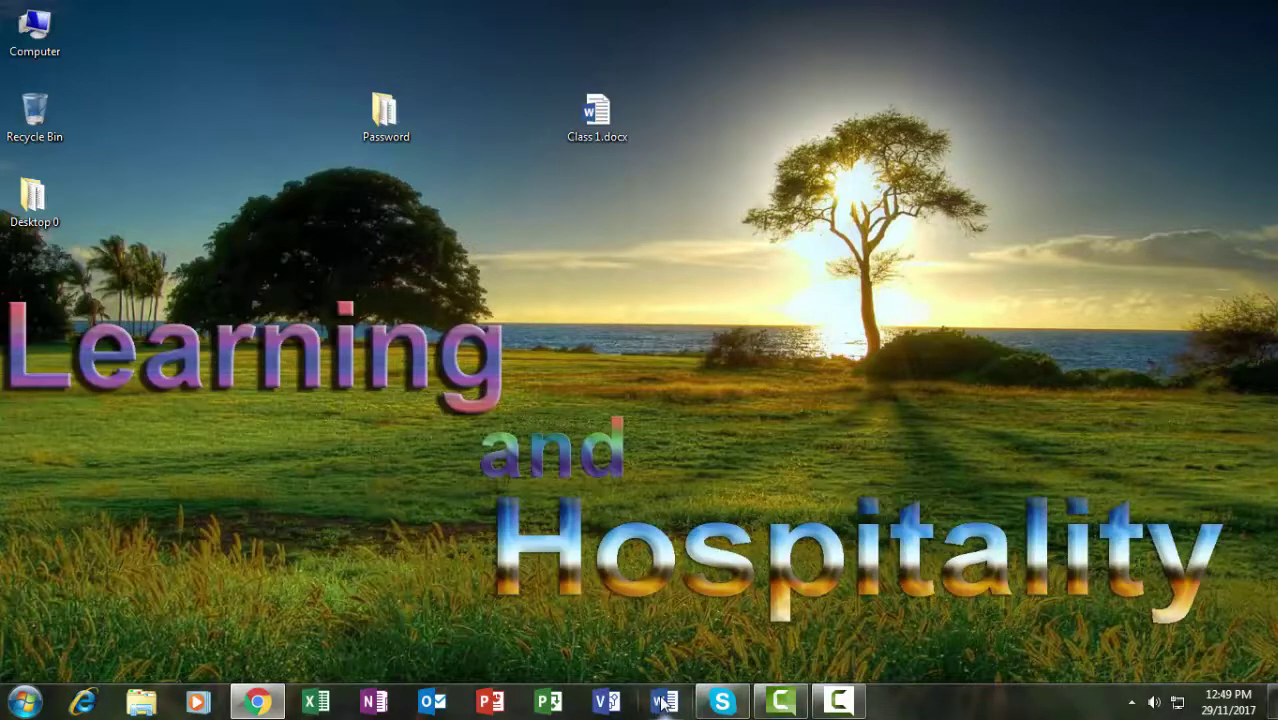
double_click(848, 160)
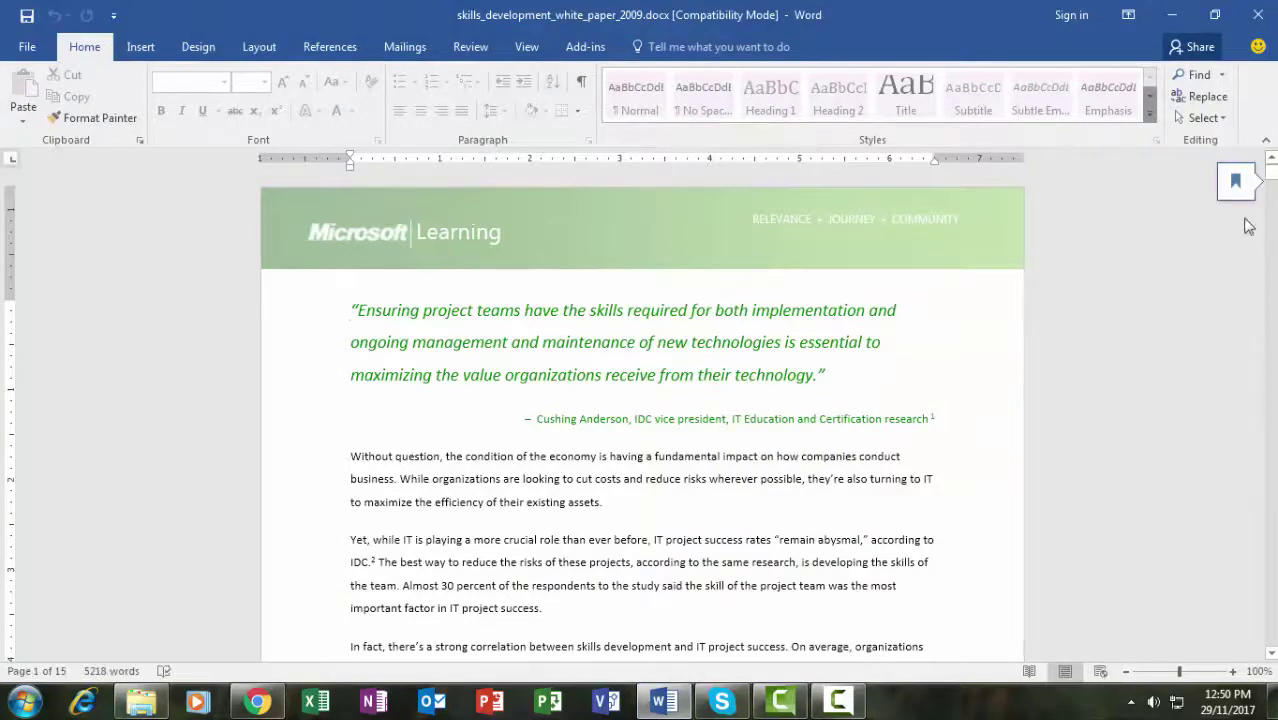
scroll(570, 371, "down", 3)
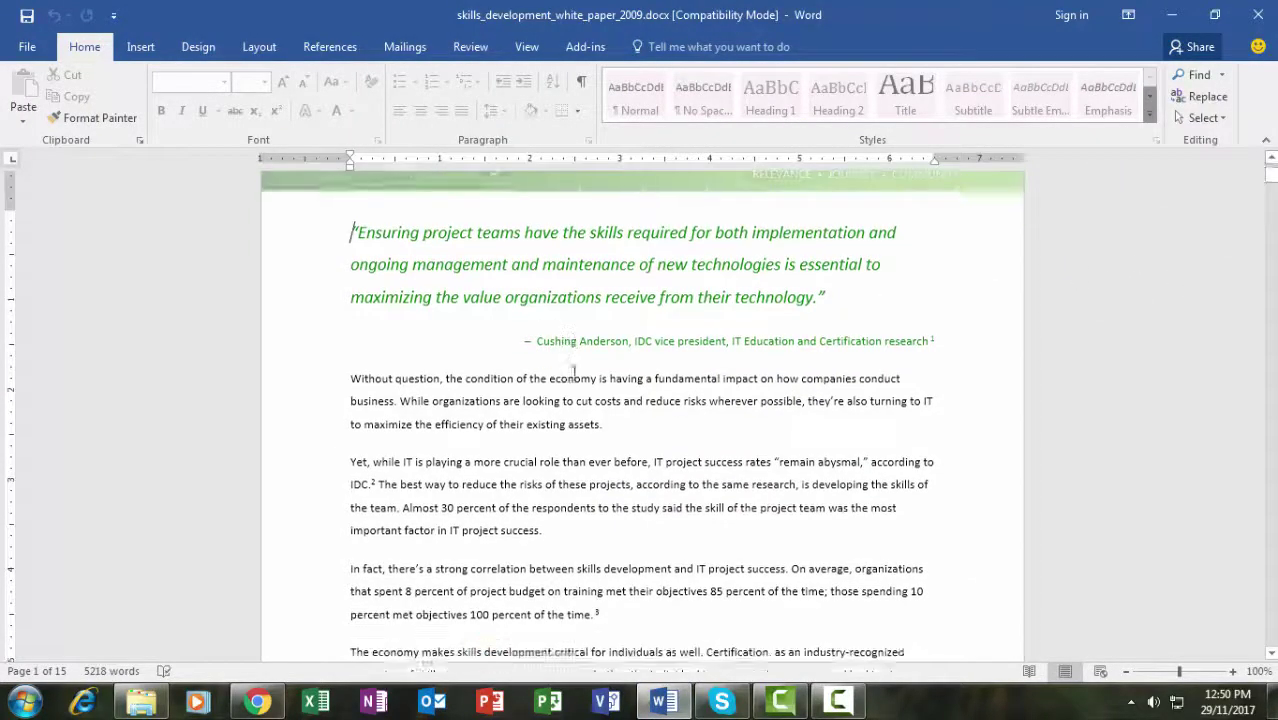
scroll(624, 358, "down", 3)
scroll(624, 358, "up", 3)
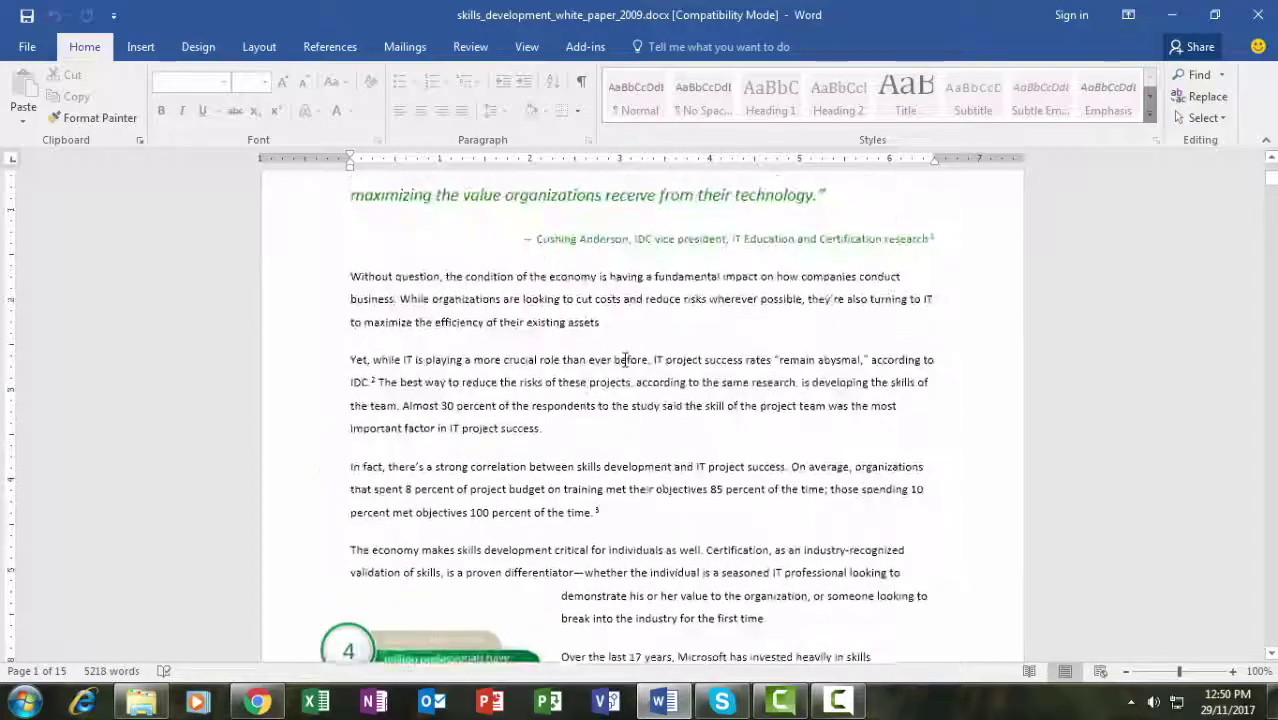
scroll(624, 358, "up", 3)
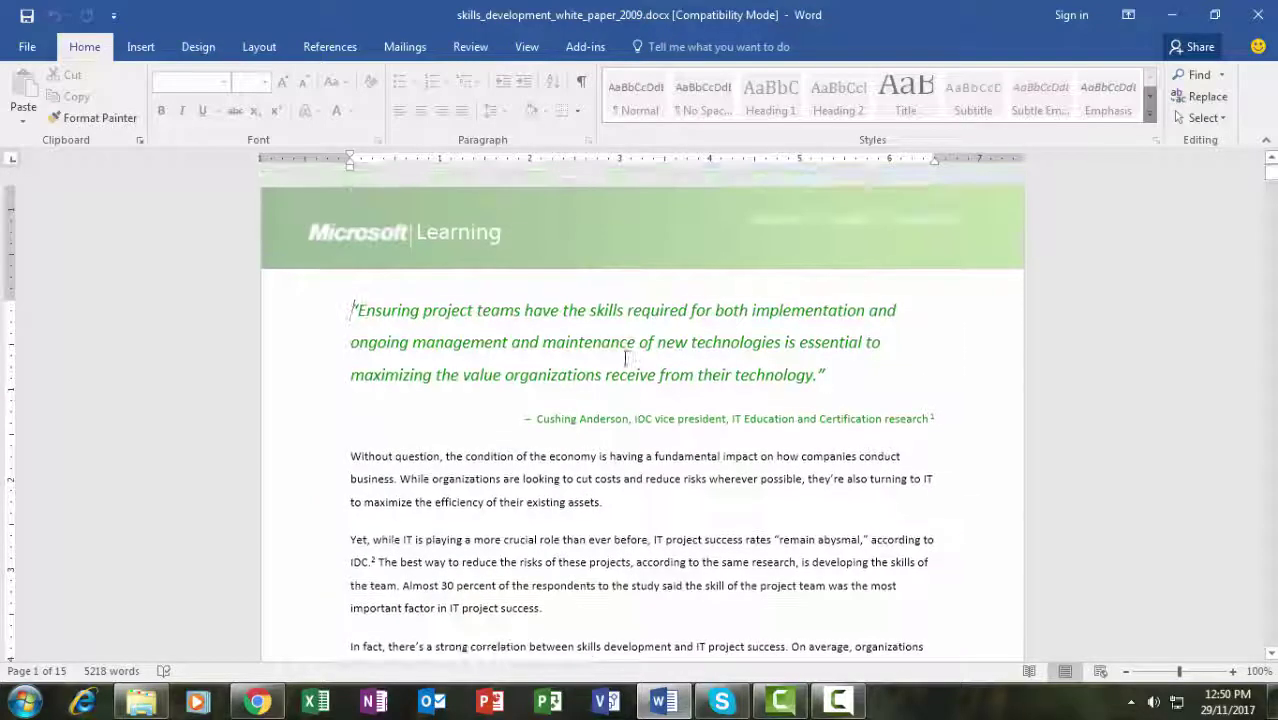
Save the white paper to the Password folder with a confirmed password to open set in General Options.
left_click(30, 52)
left_click(52, 230)
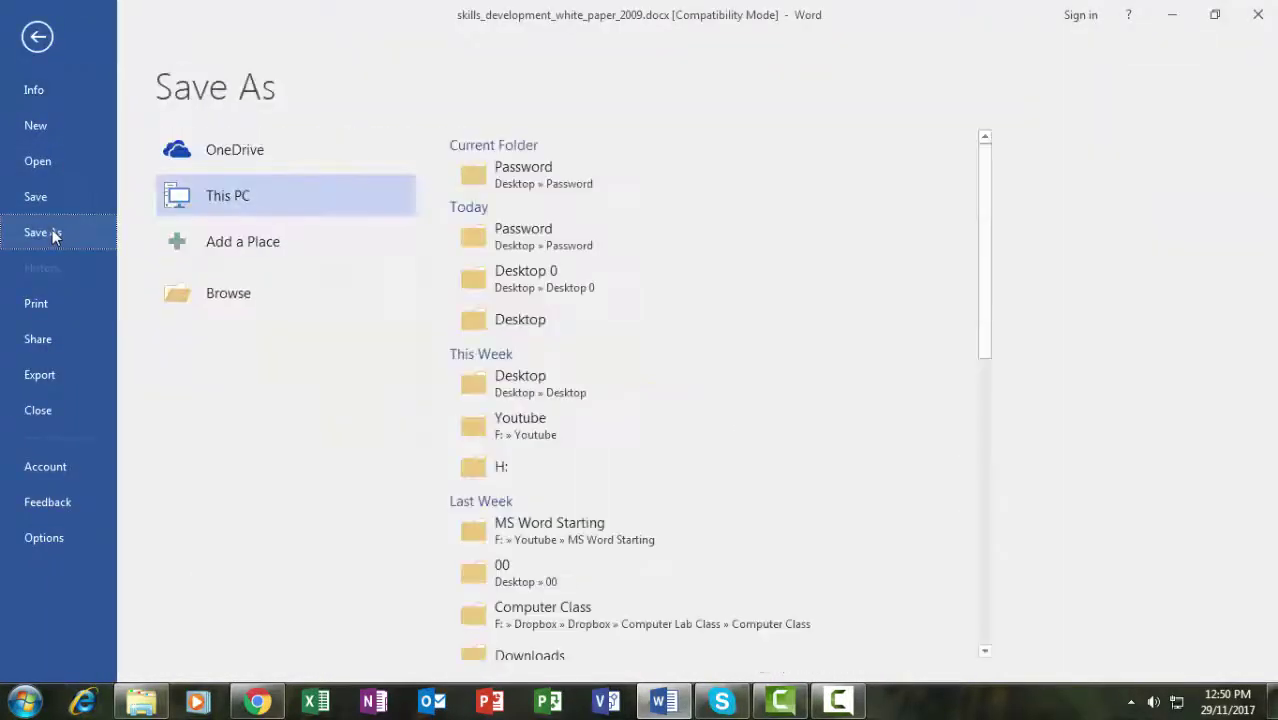
left_click(510, 183)
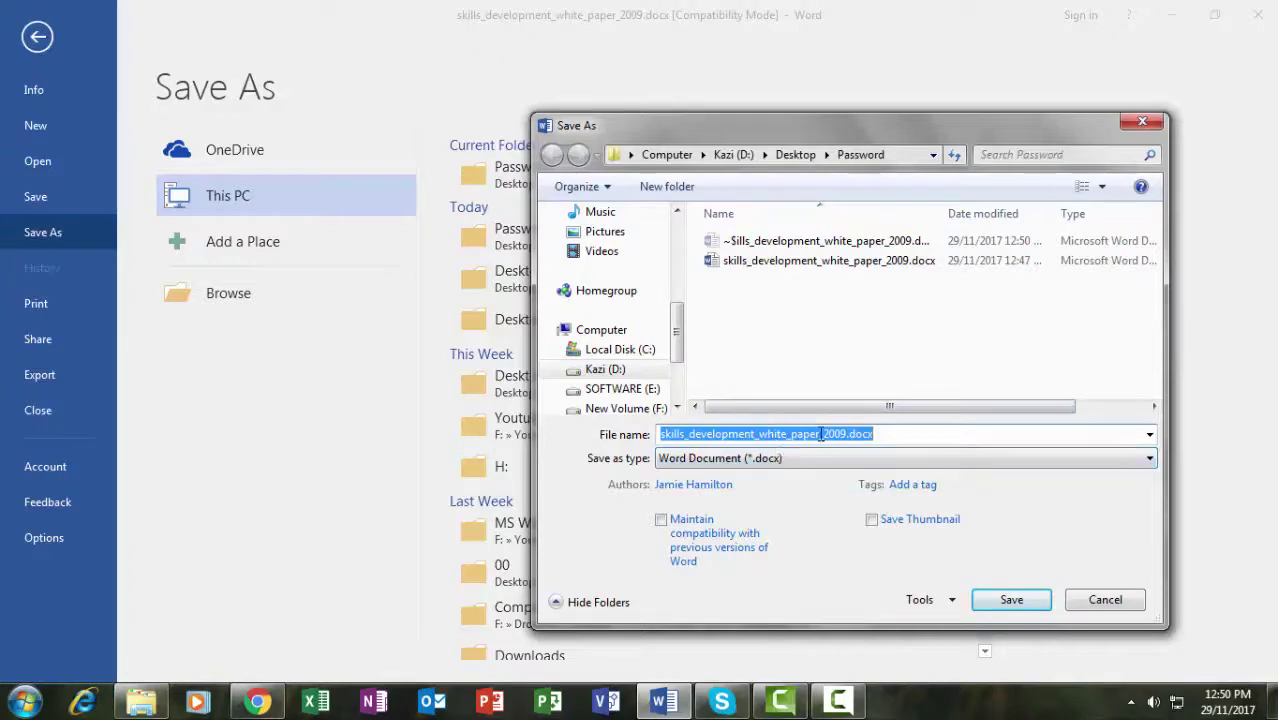
left_click(925, 600)
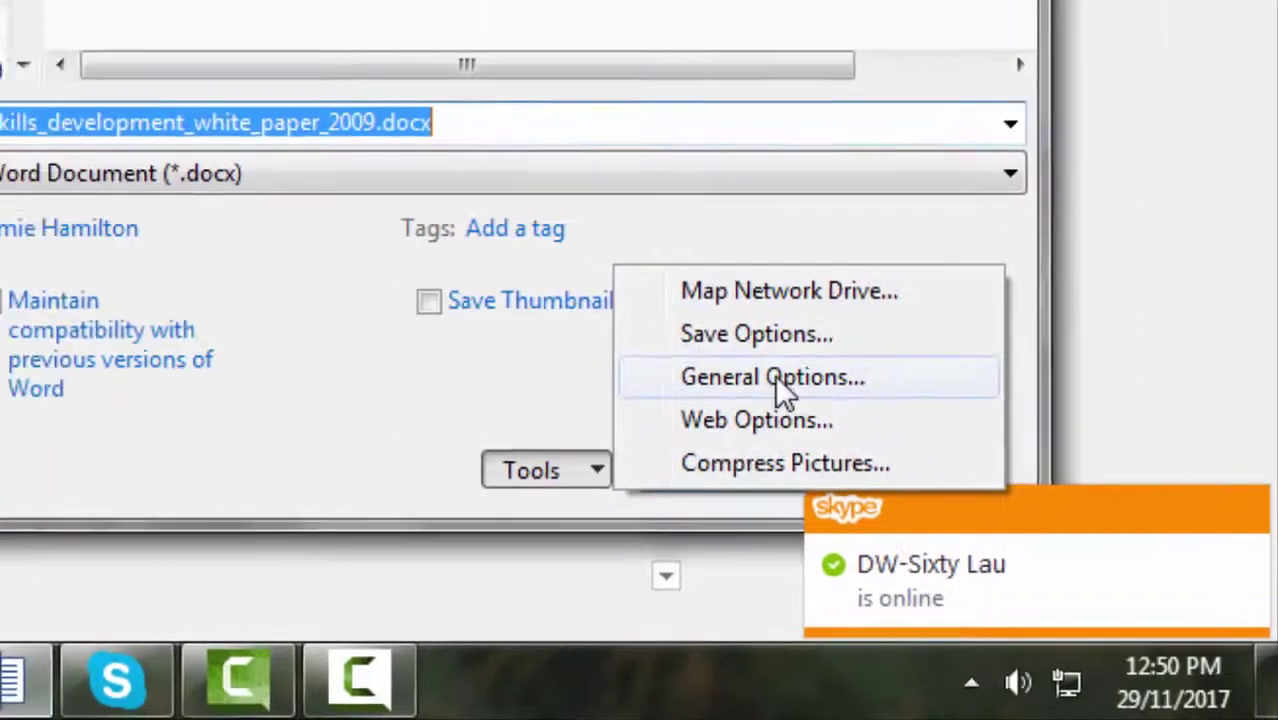
left_click(776, 378)
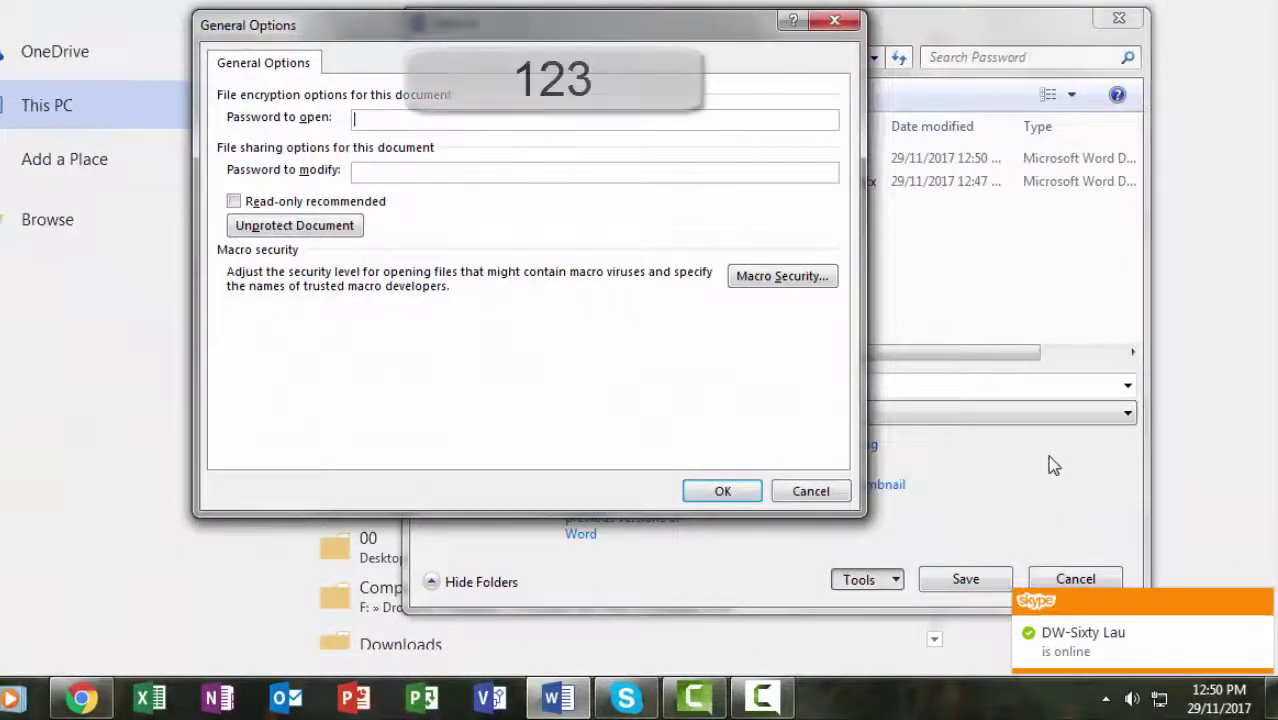
key("Return")
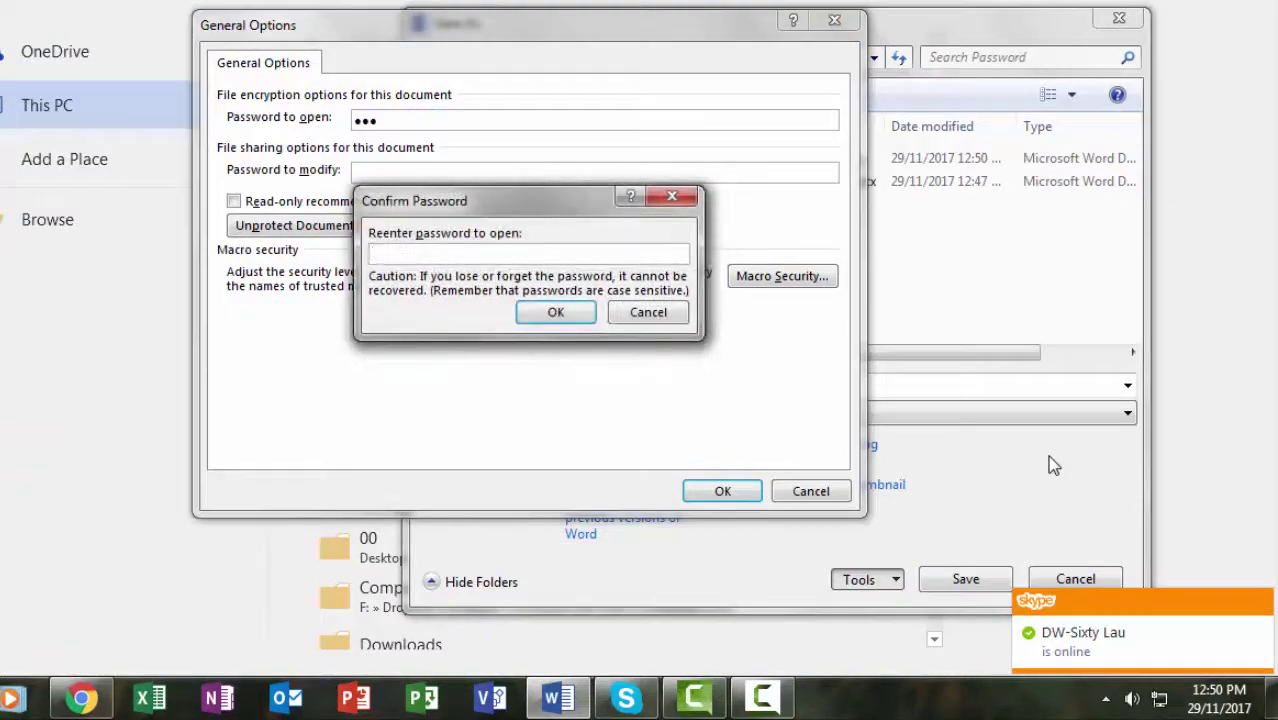
key("Return")
key("Return")
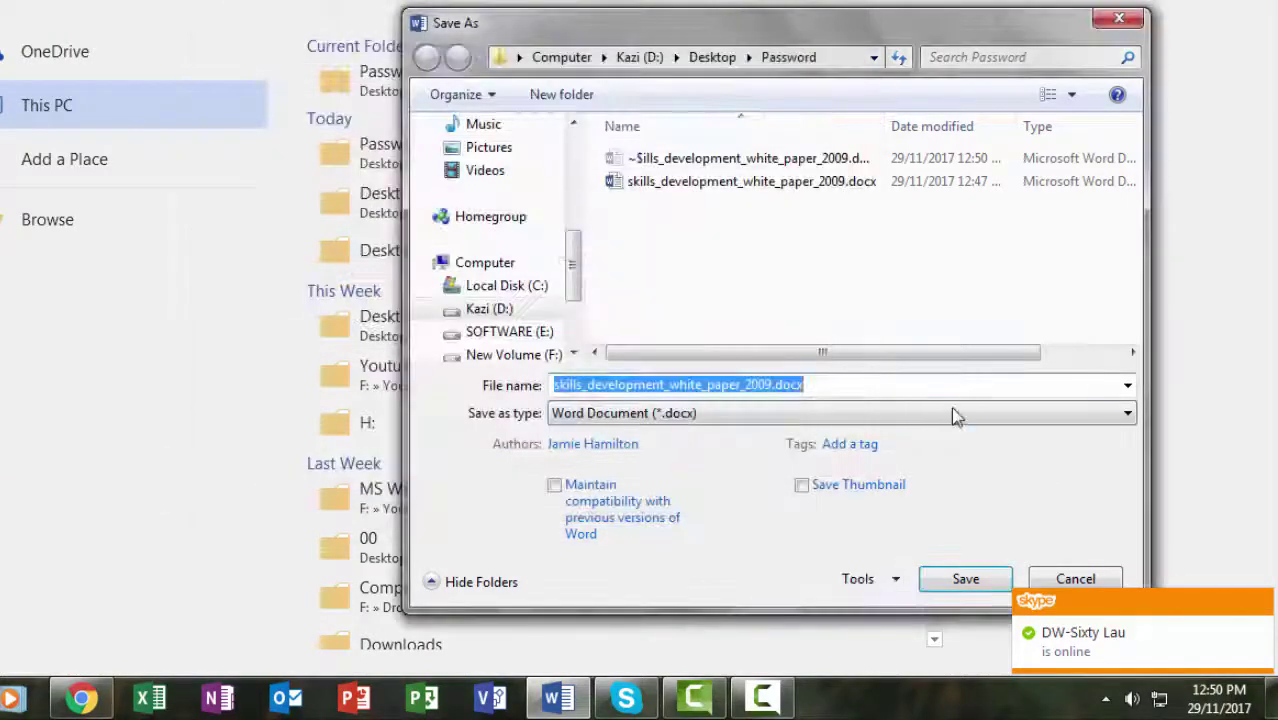
left_click(976, 586)
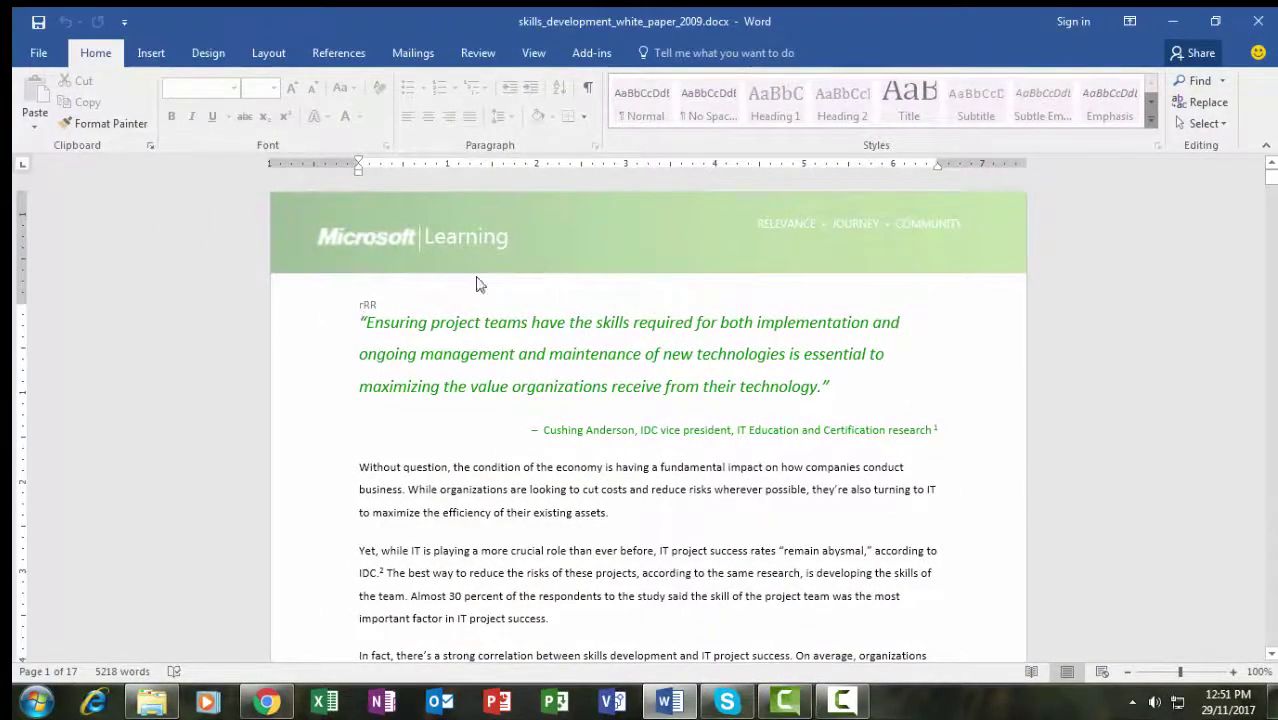
Close skills_development_white_paper_2009.docx, then reopen it from Recent documents and enter its open password.
left_click(38, 53)
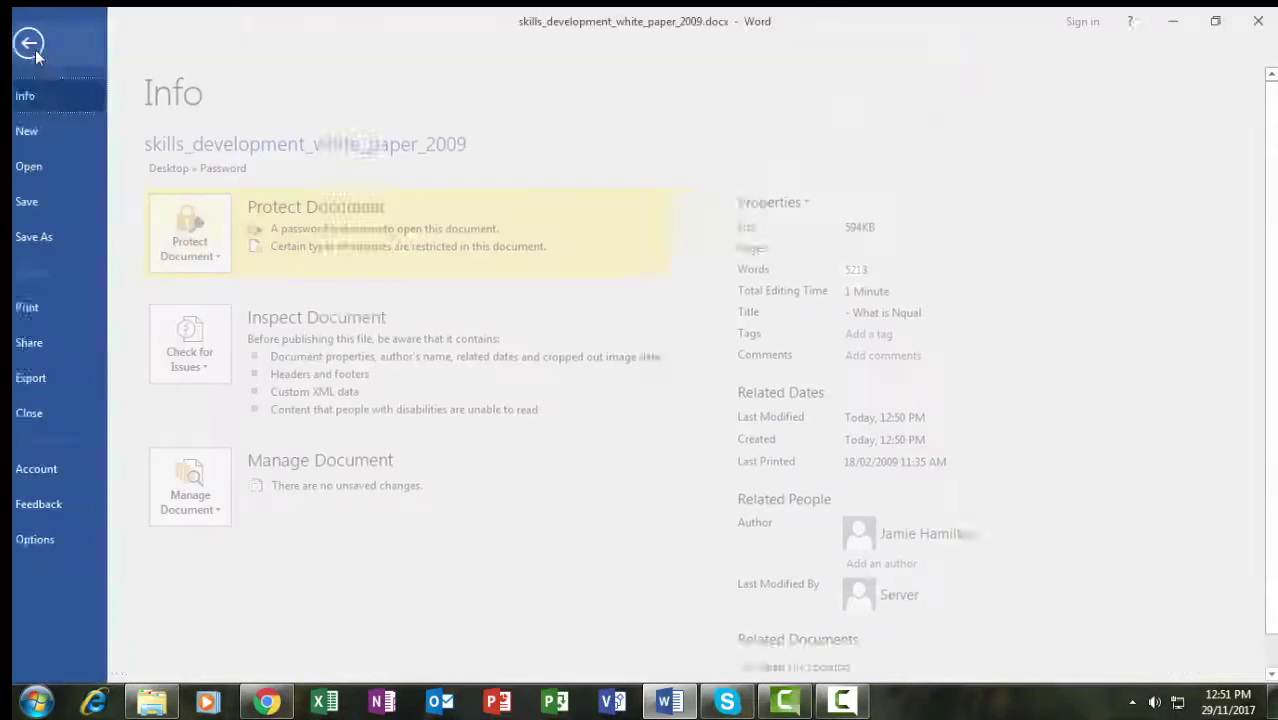
left_click(45, 413)
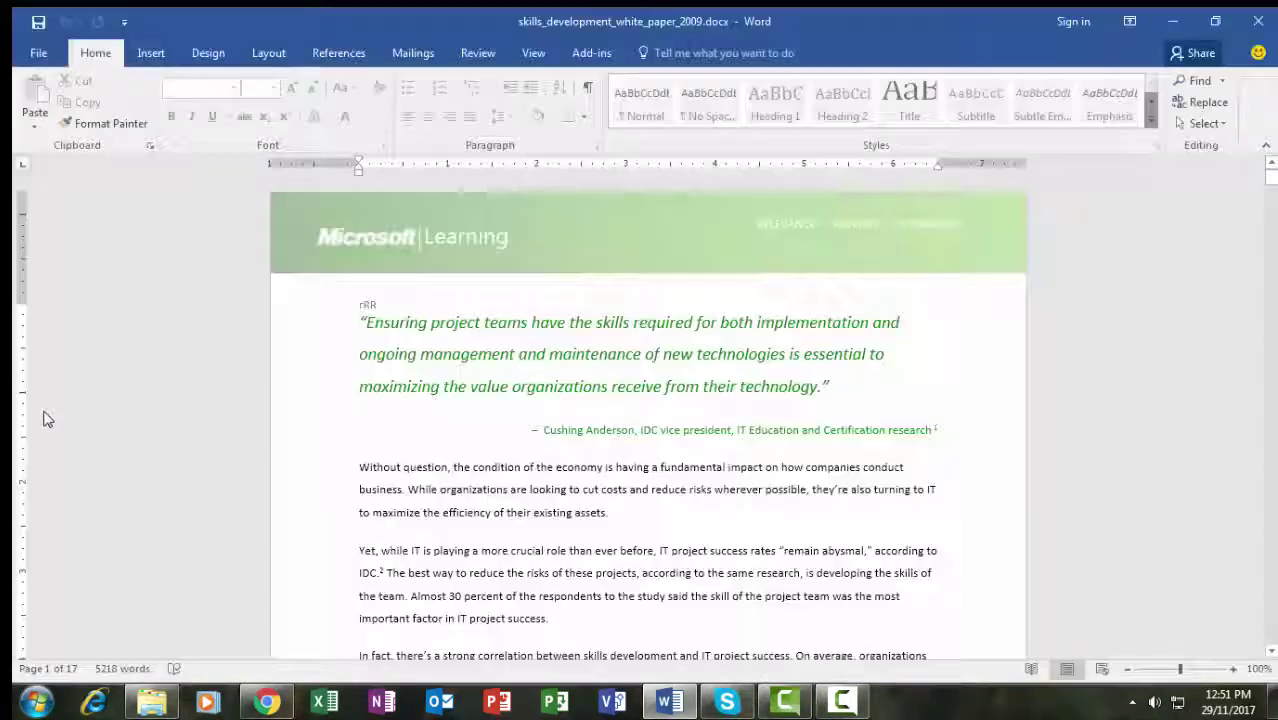
left_click(50, 47)
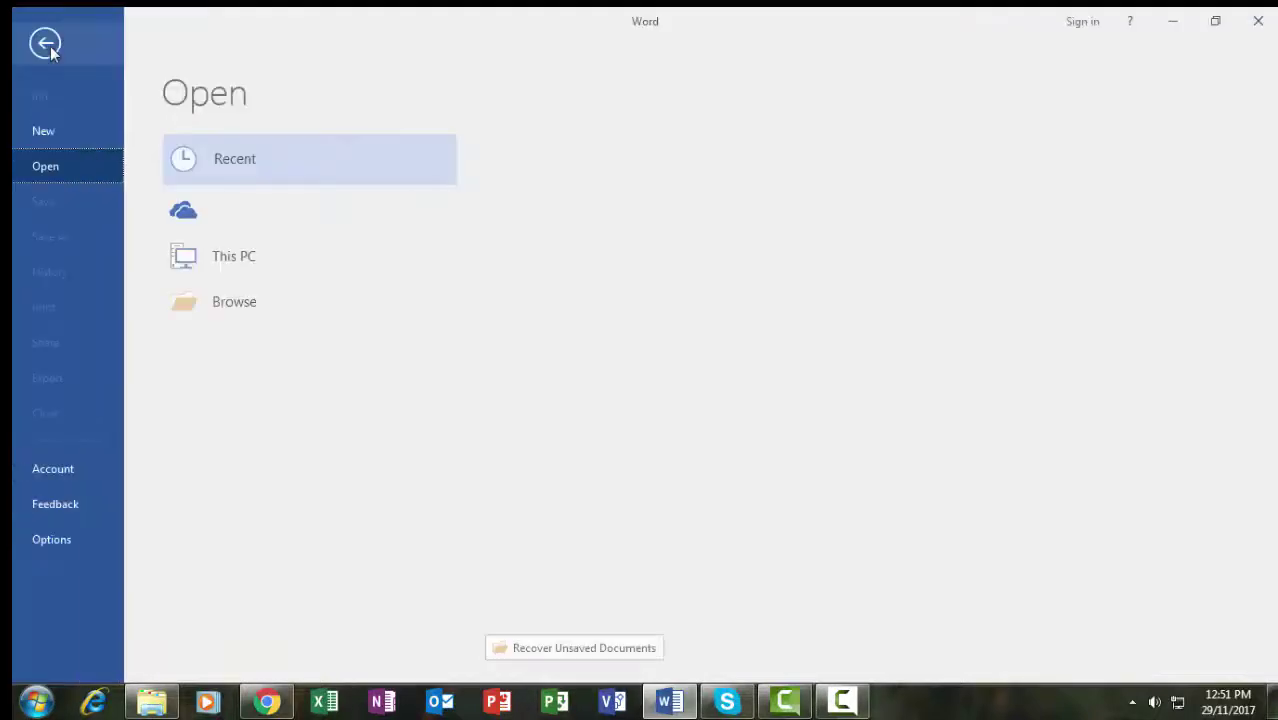
left_click(512, 184)
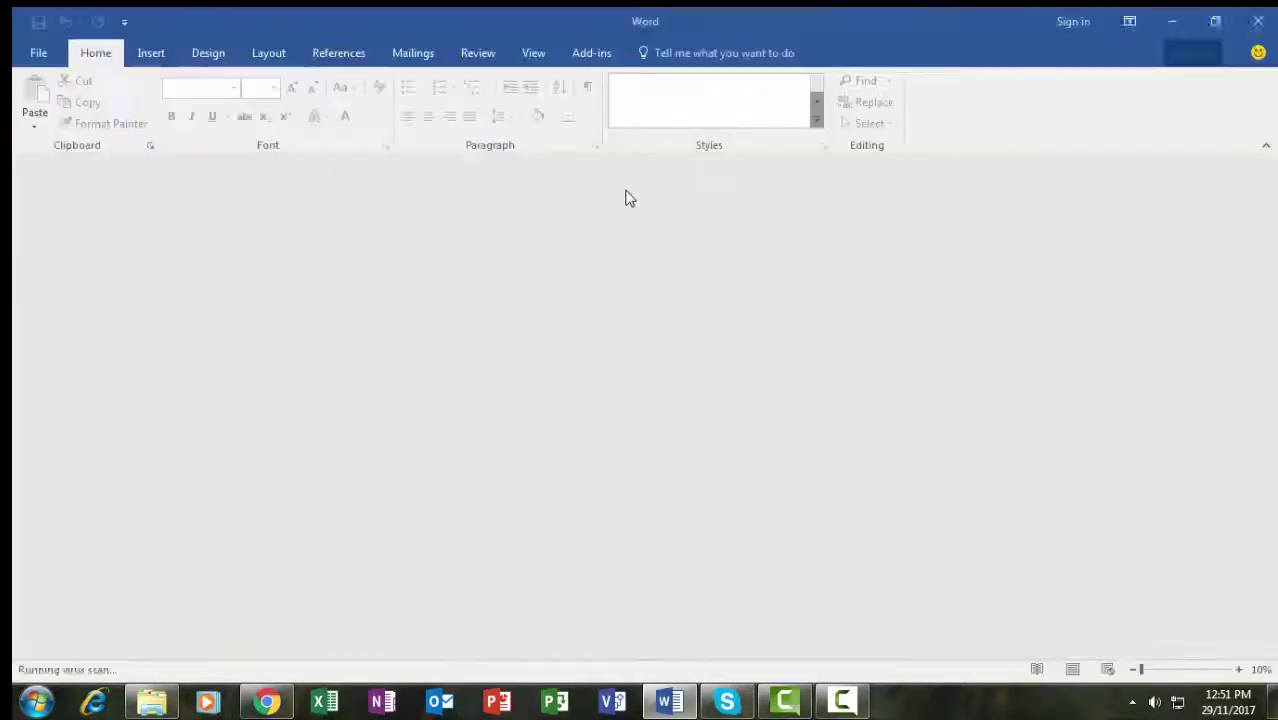
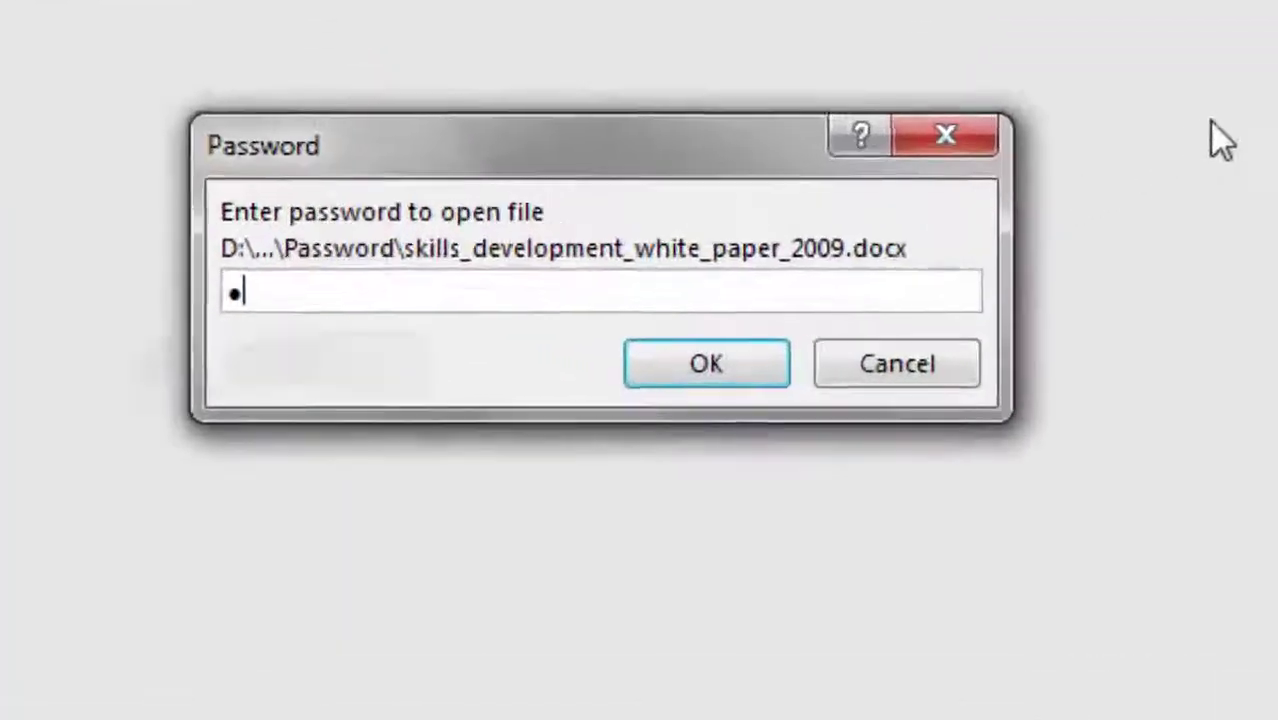
key("Return")
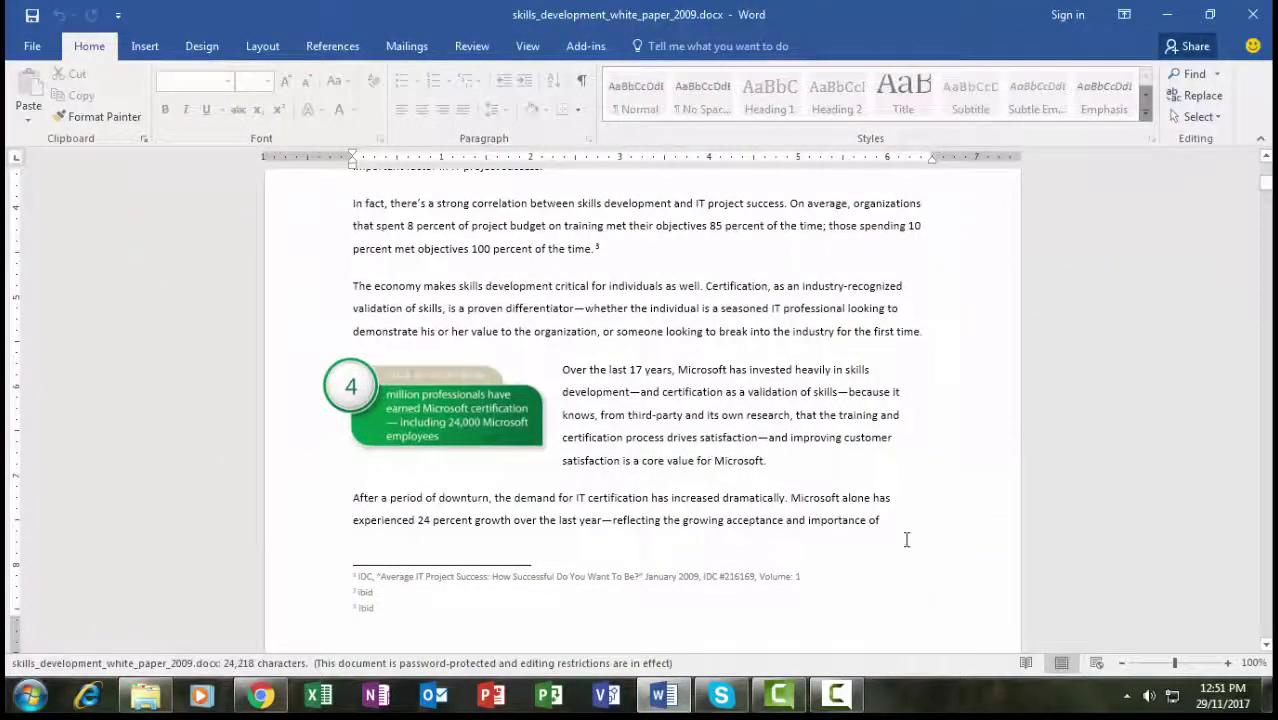
scroll(906, 540, "up", 4)
scroll(906, 540, "up", 4)
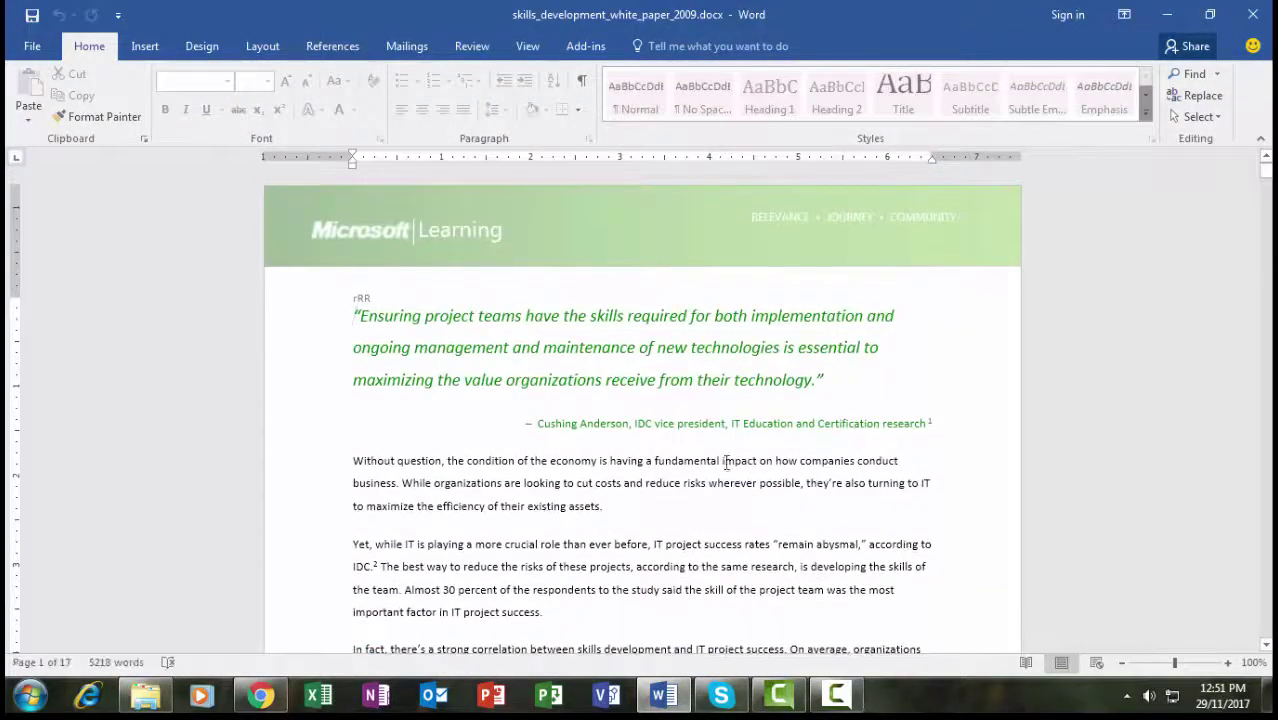
scroll(847, 380, "down", 3)
scroll(847, 380, "down", 3)
scroll(847, 380, "up", 4)
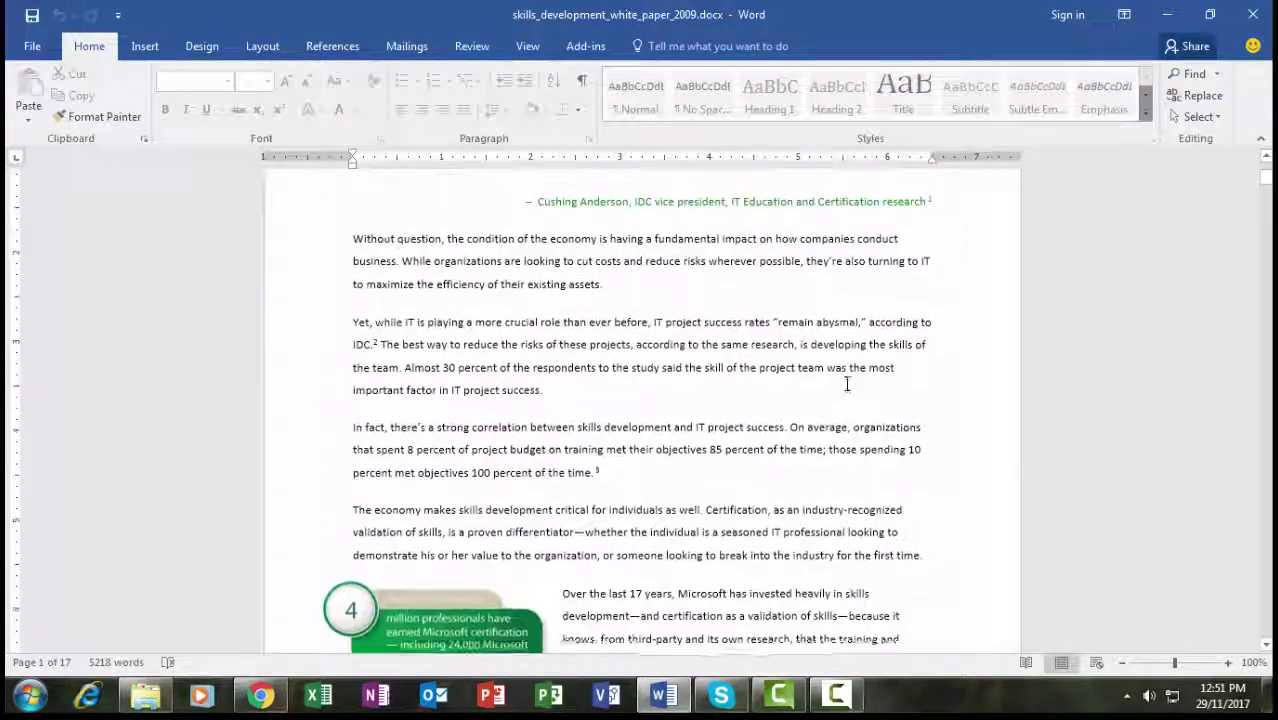
scroll(847, 380, "up", 2)
scroll(847, 383, "down", 4)
scroll(850, 400, "down", 2)
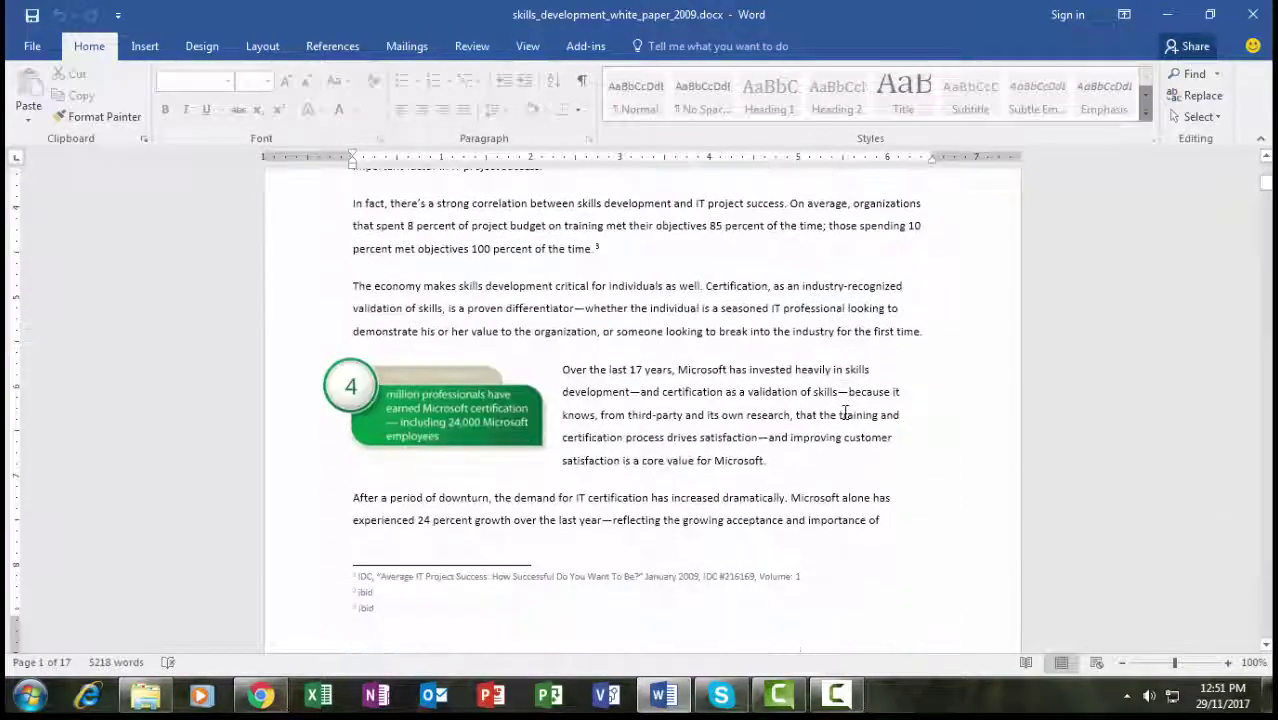
scroll(871, 388, "down", 3)
scroll(871, 388, "down", 3)
scroll(860, 420, "down", 3)
scroll(855, 450, "down", 3)
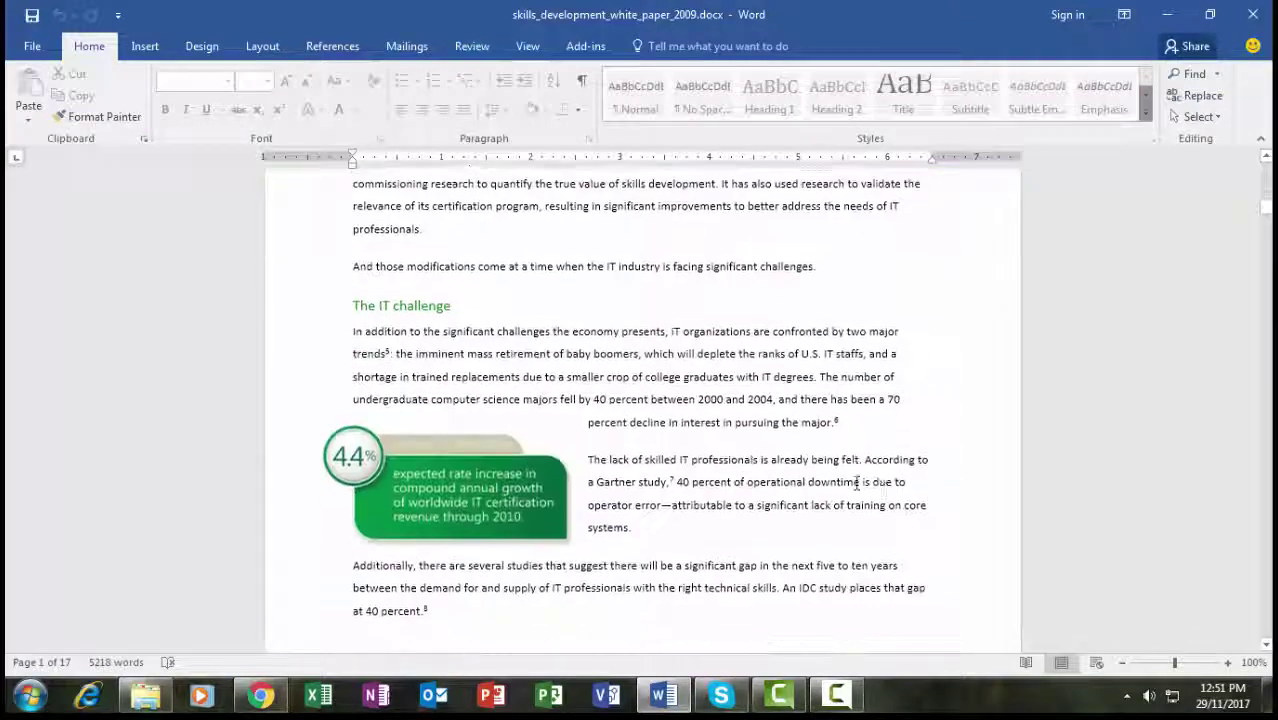
scroll(847, 478, "up", 4)
scroll(847, 478, "up", 4)
scroll(847, 478, "up", 2)
scroll(847, 478, "up", 2)
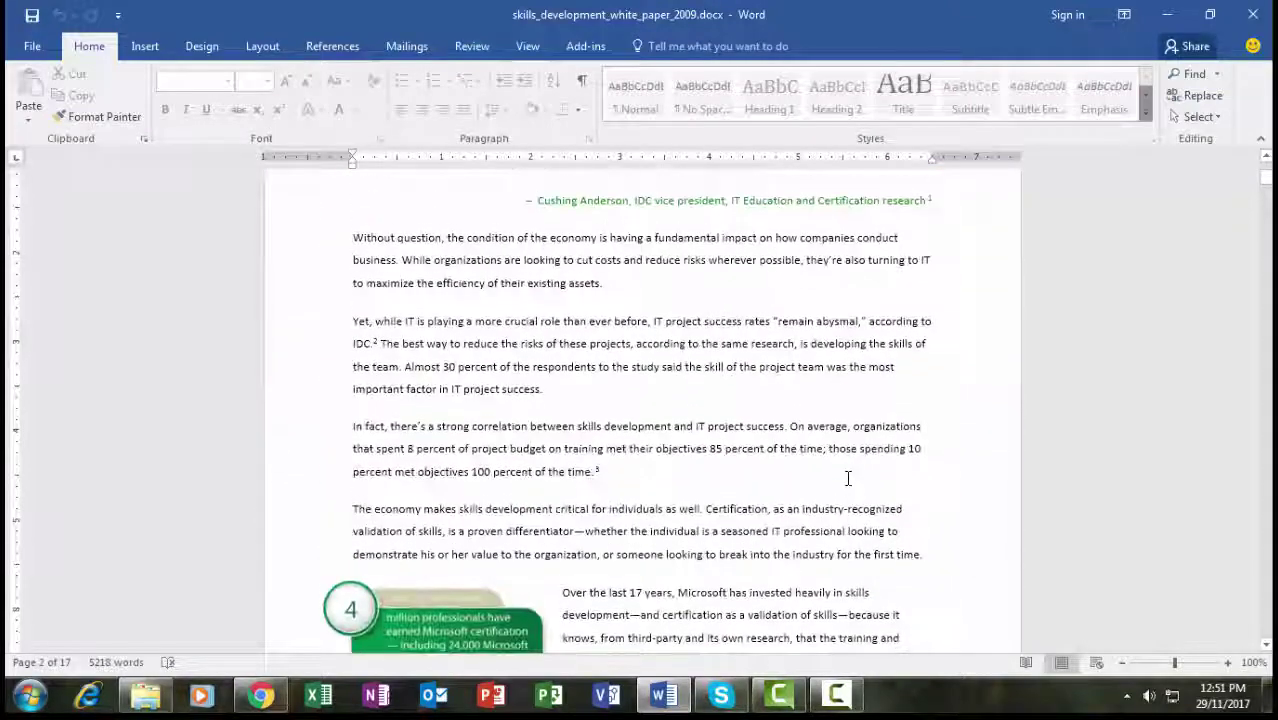
scroll(847, 478, "up", 3)
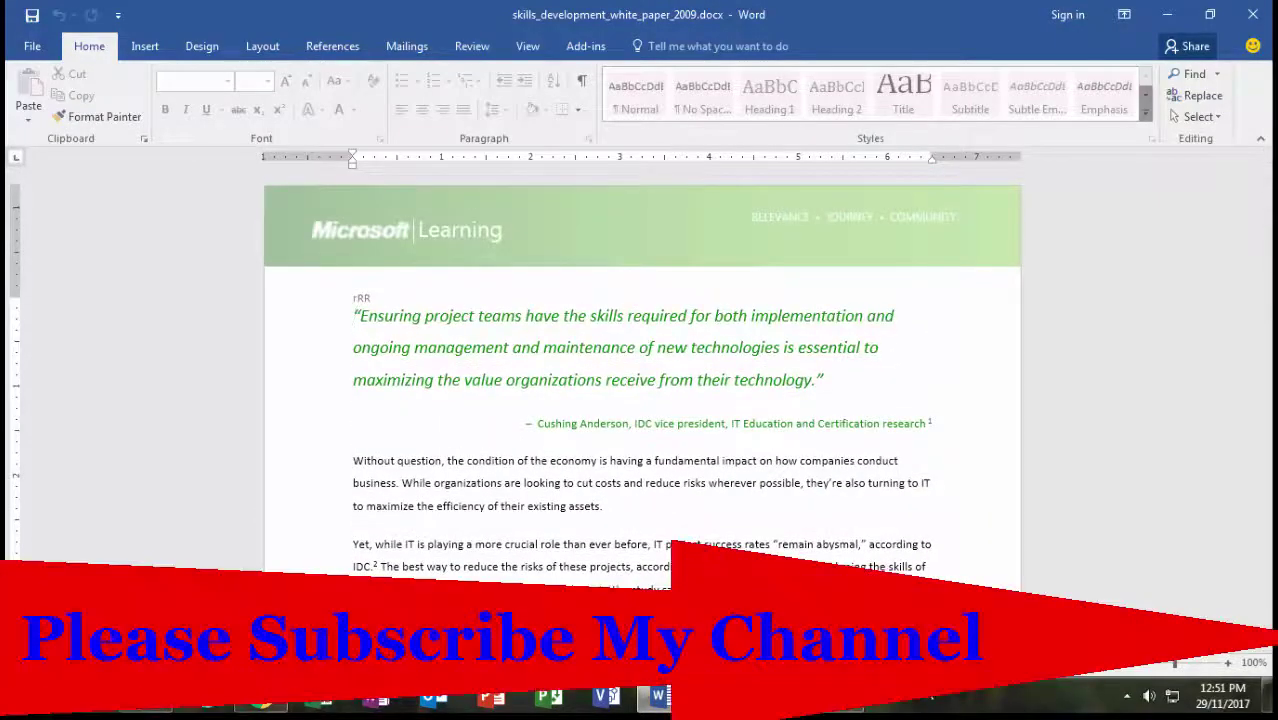